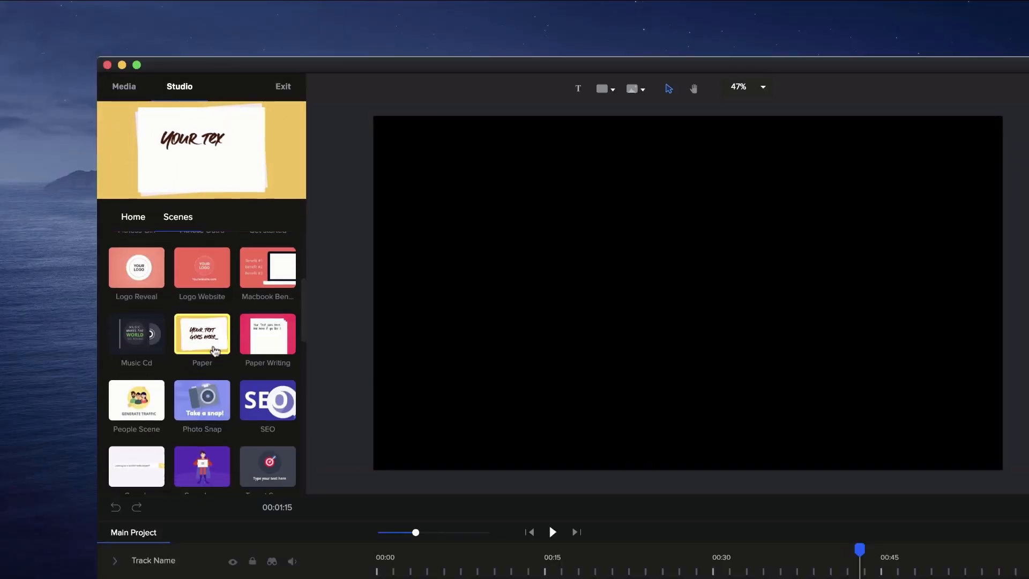
Add the SEO scene from the Studio scenes library to the canvas
{"action": "scroll", "coordinate": [214, 348], "scroll_direction": "down", "scroll_amount": 3}
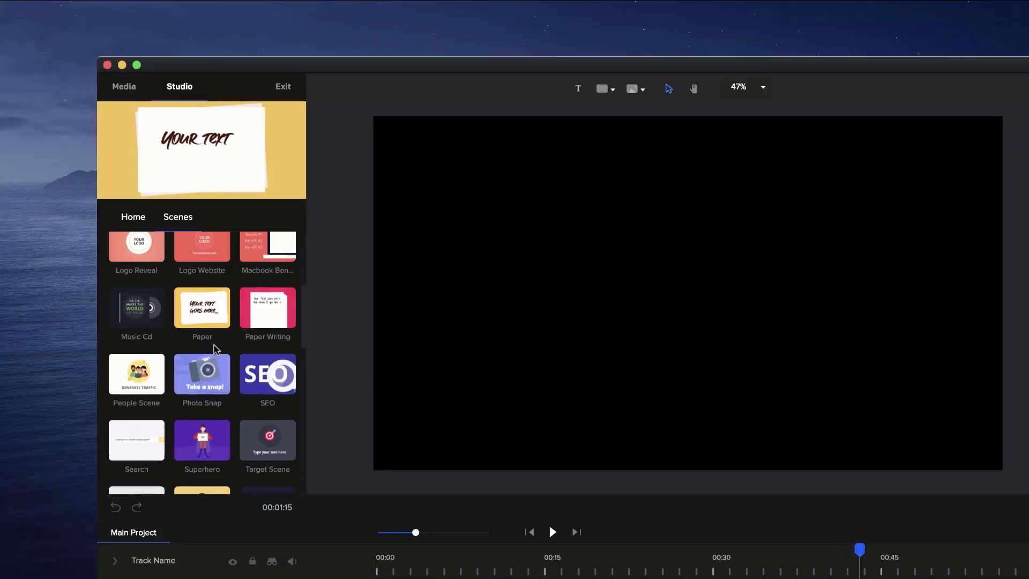
{"action": "left_click_drag", "start_coordinate": [268, 364], "coordinate": [648, 375]}
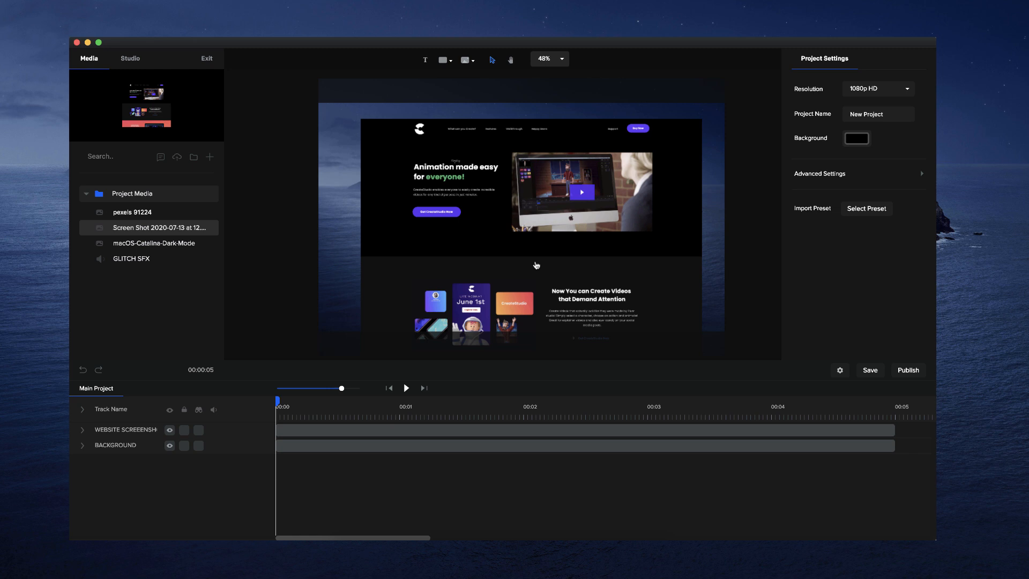
Try the website screenshot's X Rotation down to -360° and reset it to 0°
{"action": "left_click", "coordinate": [536, 265]}
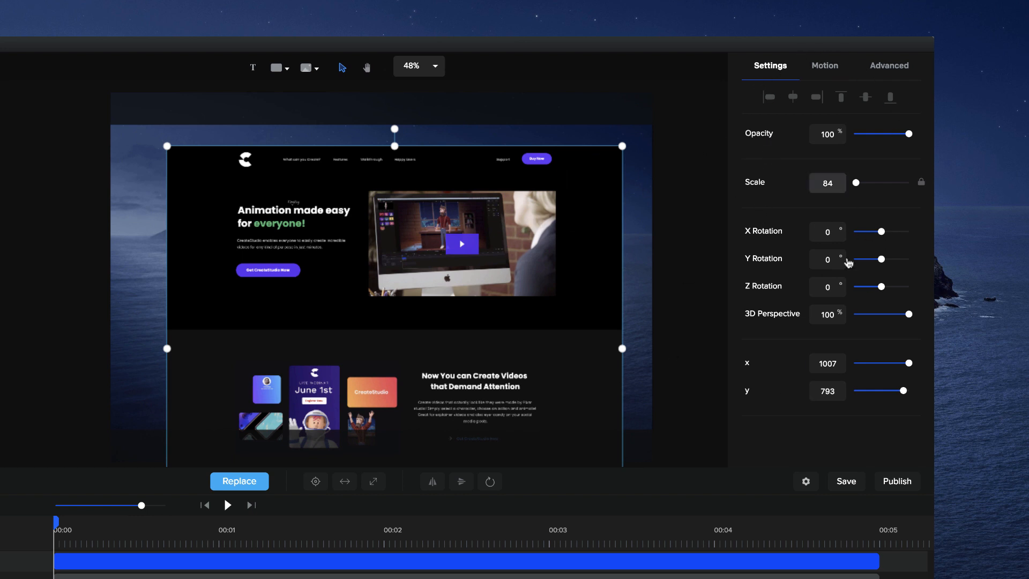
{"action": "left_click_drag", "start_coordinate": [881, 232], "coordinate": [843, 238]}
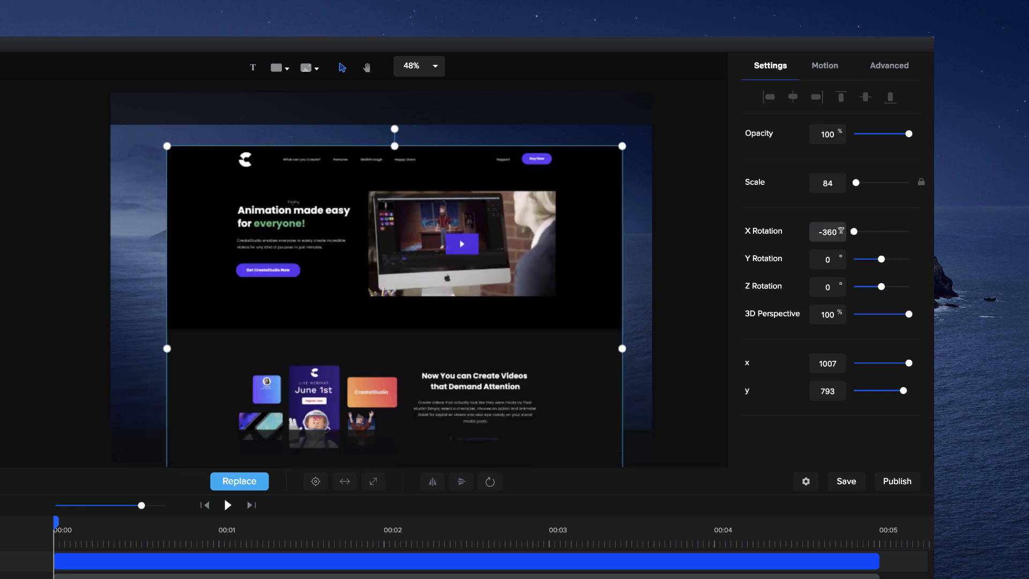
{"action": "double_click", "coordinate": [826, 227]}
{"action": "type", "text": "0"}
{"action": "key", "text": "Return"}
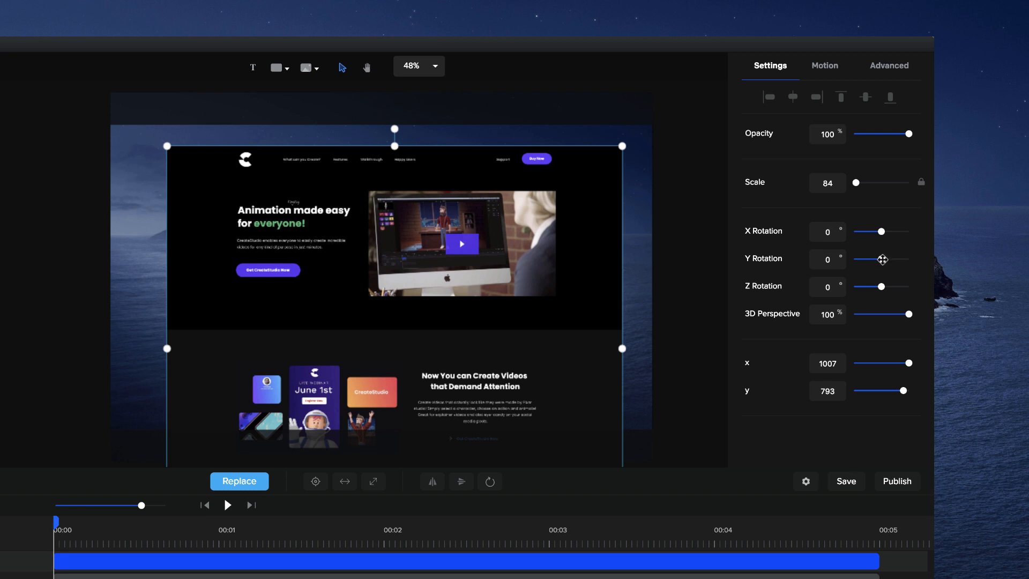
Try the website screenshot's Y and Z Rotation and return both to 0°
{"action": "left_click_drag", "start_coordinate": [882, 259], "coordinate": [835, 276]}
{"action": "type", "text": "0"}
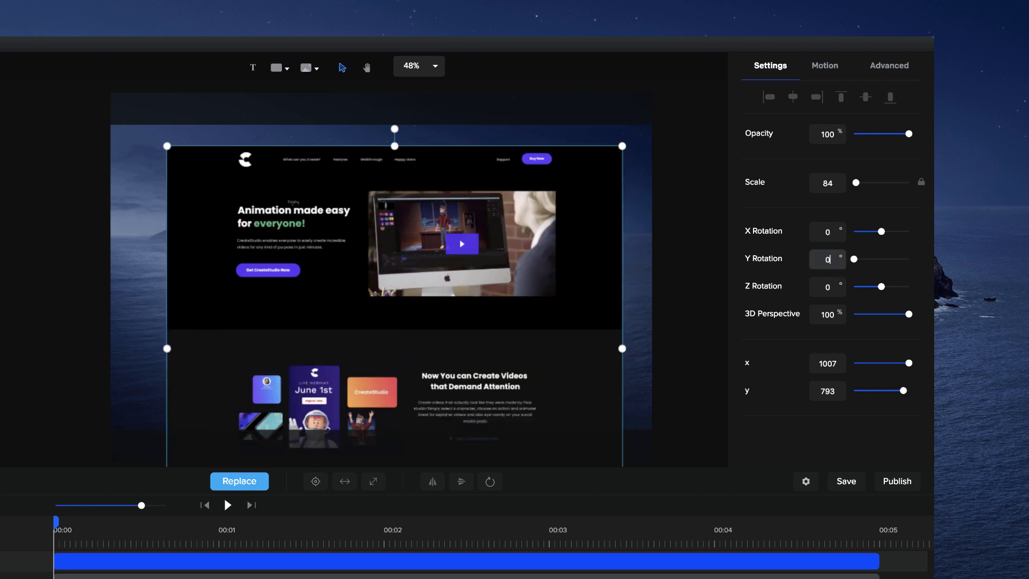
{"action": "key", "text": "Return"}
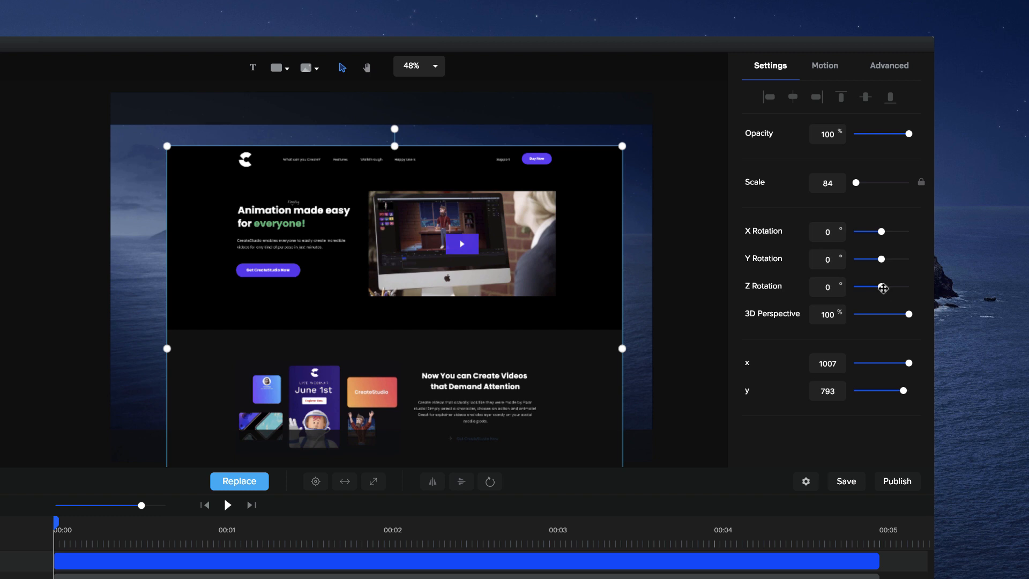
{"action": "left_click_drag", "start_coordinate": [883, 288], "coordinate": [883, 288]}
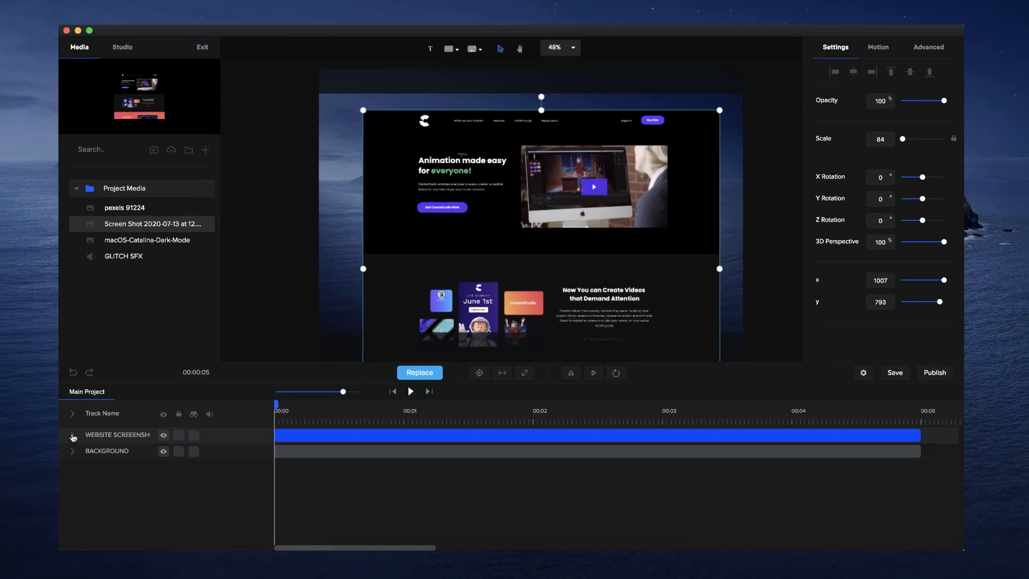
Add a custom animation to the website screenshot track with Position and Rotation enabled
{"action": "left_click", "coordinate": [73, 436]}
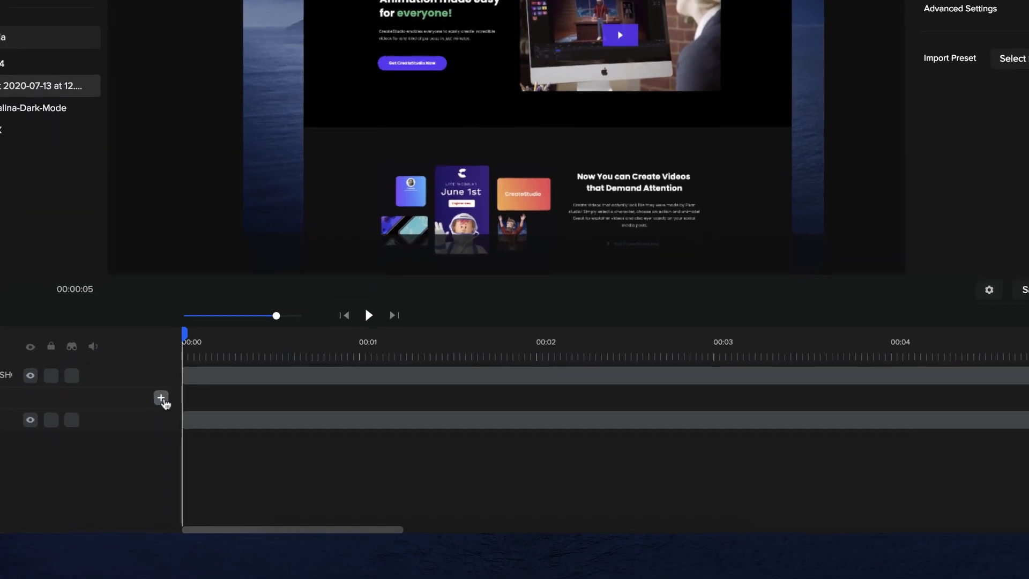
{"action": "left_click", "coordinate": [259, 451]}
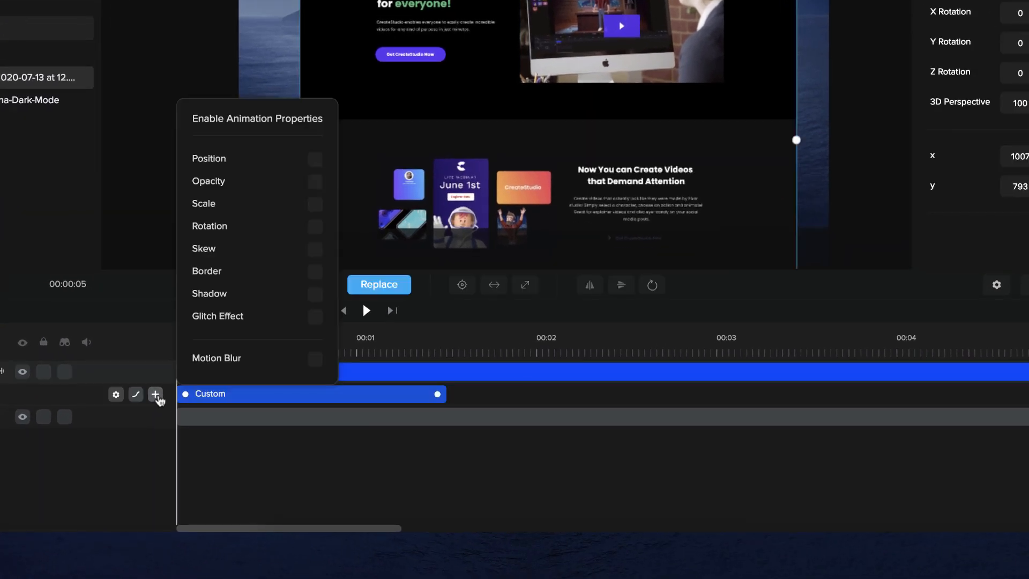
{"action": "left_click", "coordinate": [320, 163]}
{"action": "left_click", "coordinate": [316, 228]}
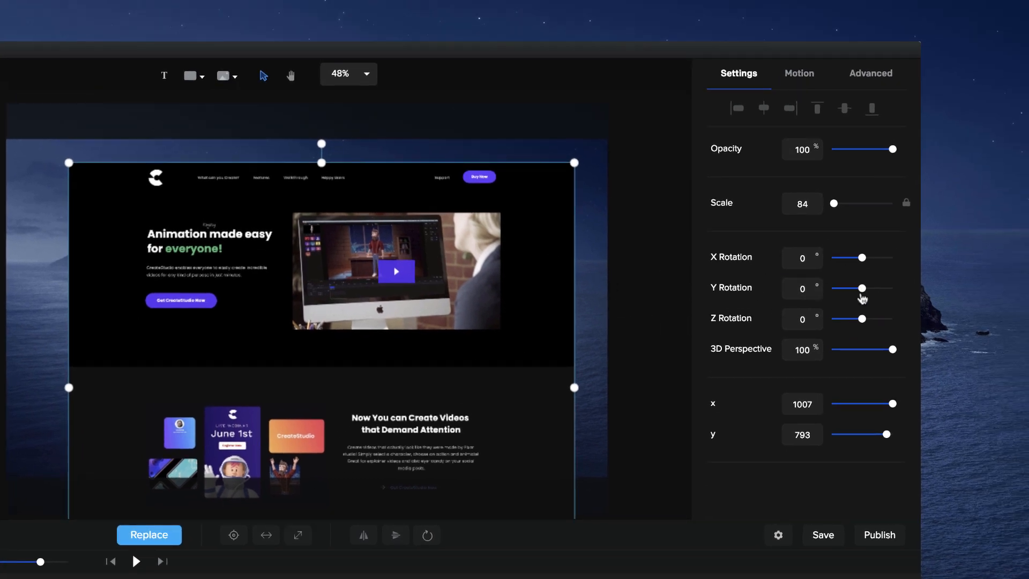
At the animation's start, set the screenshot's Y Rotation to -27° and move it to about x 1131, y 830
{"action": "left_click_drag", "start_coordinate": [864, 288], "coordinate": [861, 289]}
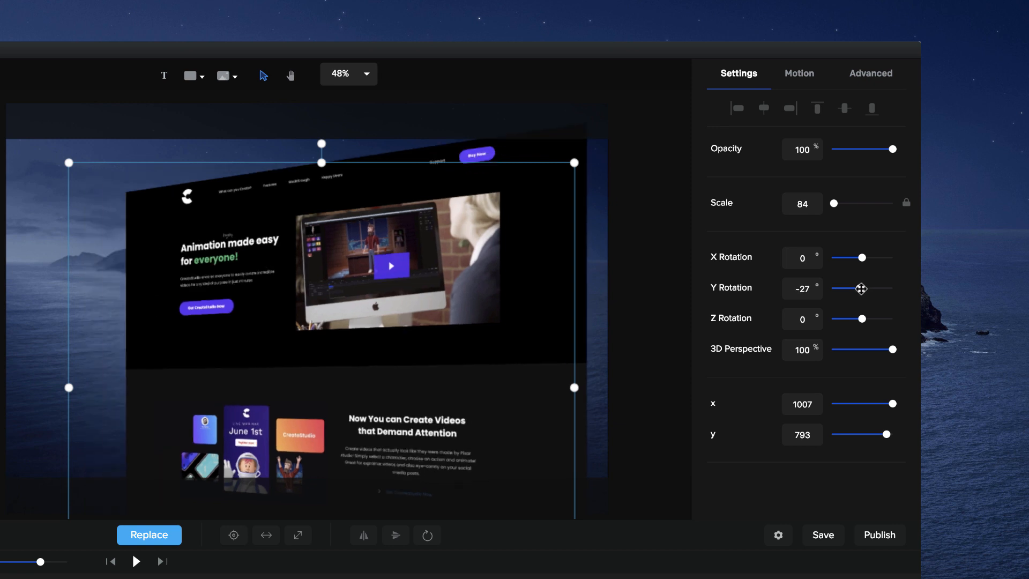
{"action": "left_click_drag", "start_coordinate": [487, 300], "coordinate": [526, 312]}
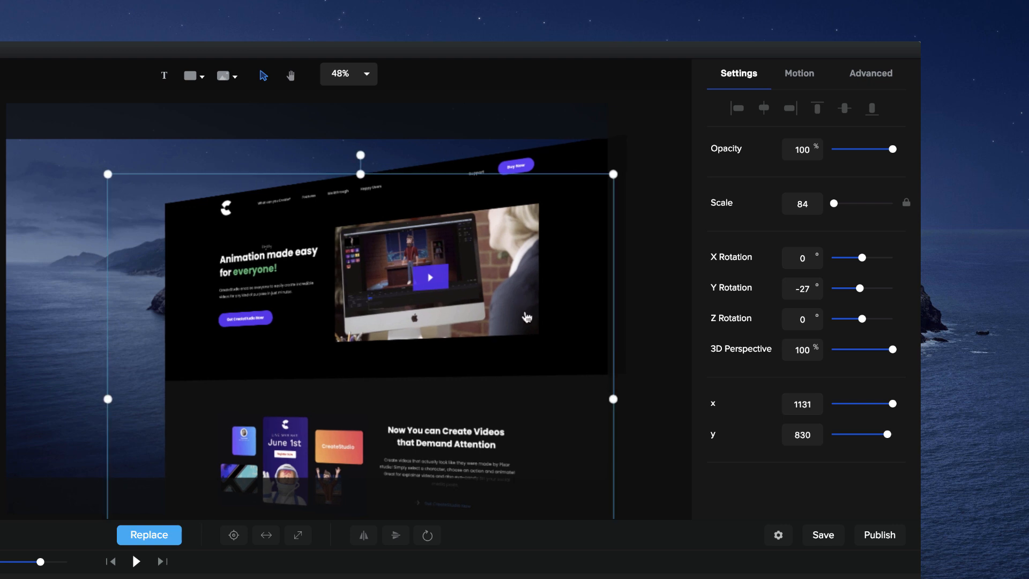
Enlarge the website screenshot from its lower-left corner to a scale of 96
{"action": "scroll", "coordinate": [327, 373], "scroll_direction": "down", "scroll_amount": 5}
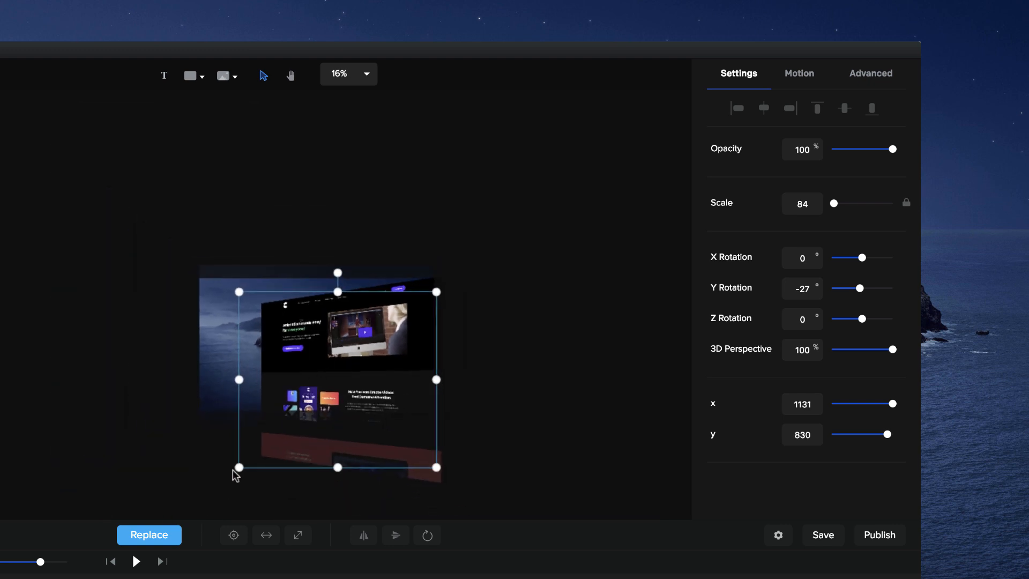
{"action": "left_click_drag", "start_coordinate": [237, 469], "coordinate": [211, 491]}
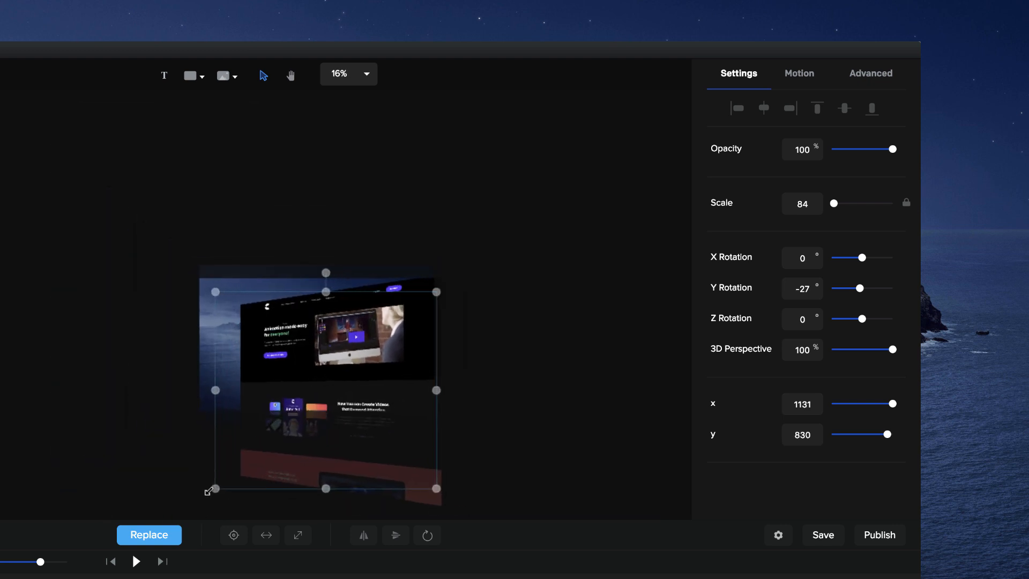
{"action": "scroll", "coordinate": [332, 308], "scroll_direction": "up", "scroll_amount": 4}
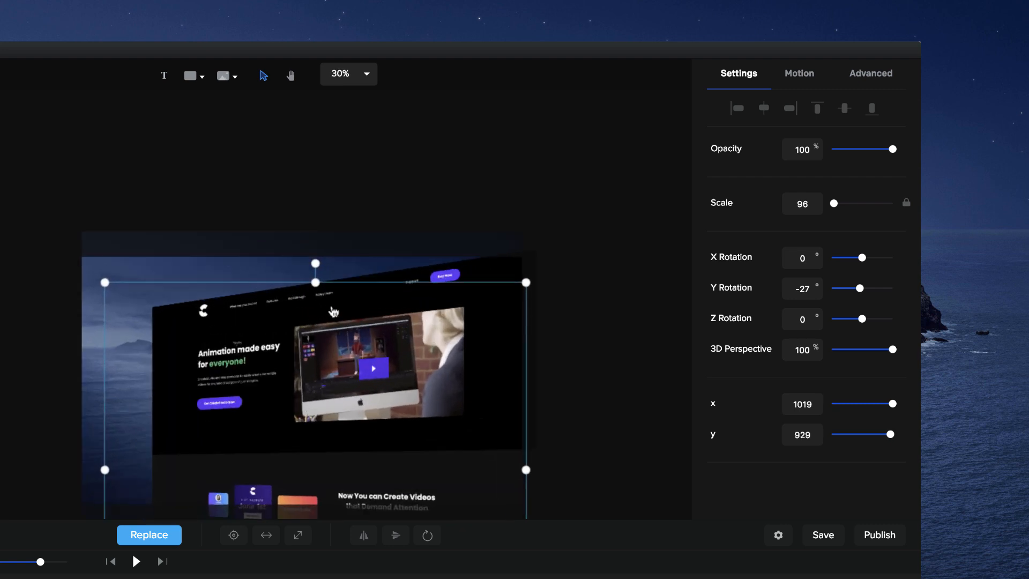
{"action": "key", "text": "space"}
{"action": "left_click_drag", "start_coordinate": [331, 307], "coordinate": [325, 226]}
{"action": "scroll", "coordinate": [325, 227], "scroll_direction": "up", "scroll_amount": 3}
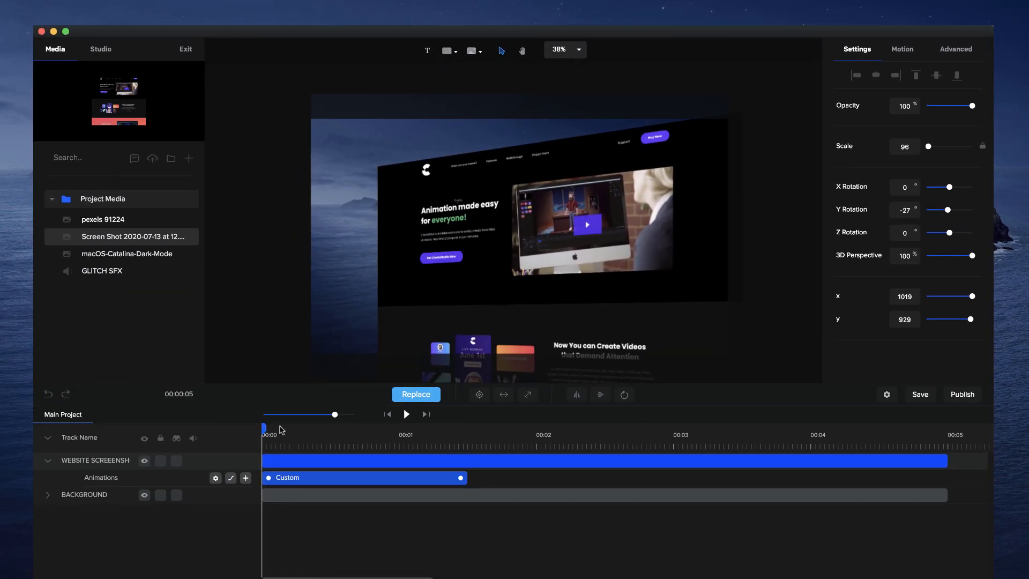
At the animation's end, about 1.5 seconds, set the screenshot's Y Rotation to 36° and move it to about x 894, y 417
{"action": "left_click", "coordinate": [417, 432]}
{"action": "left_click", "coordinate": [467, 438]}
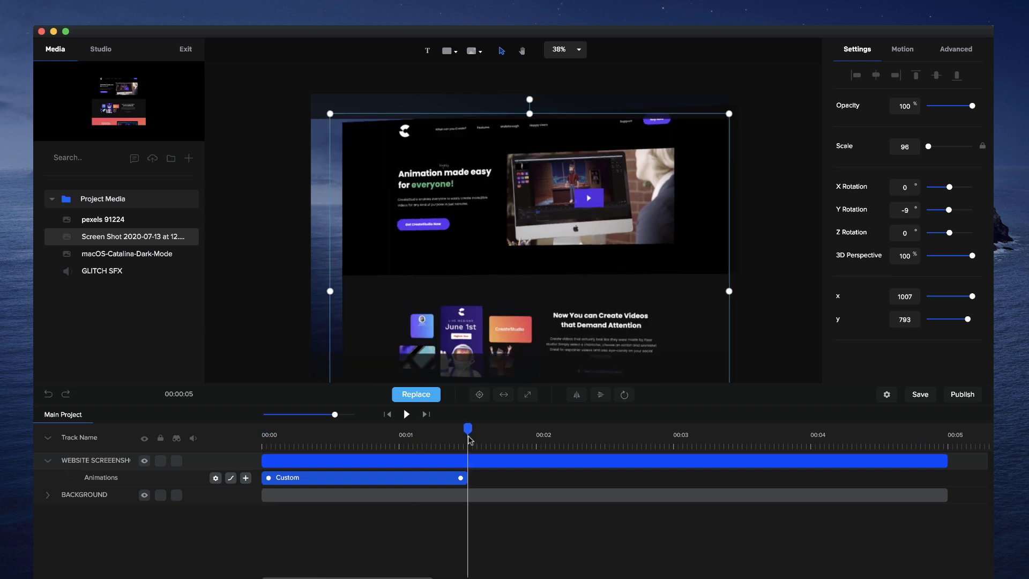
{"action": "left_click_drag", "start_coordinate": [468, 438], "coordinate": [472, 438]}
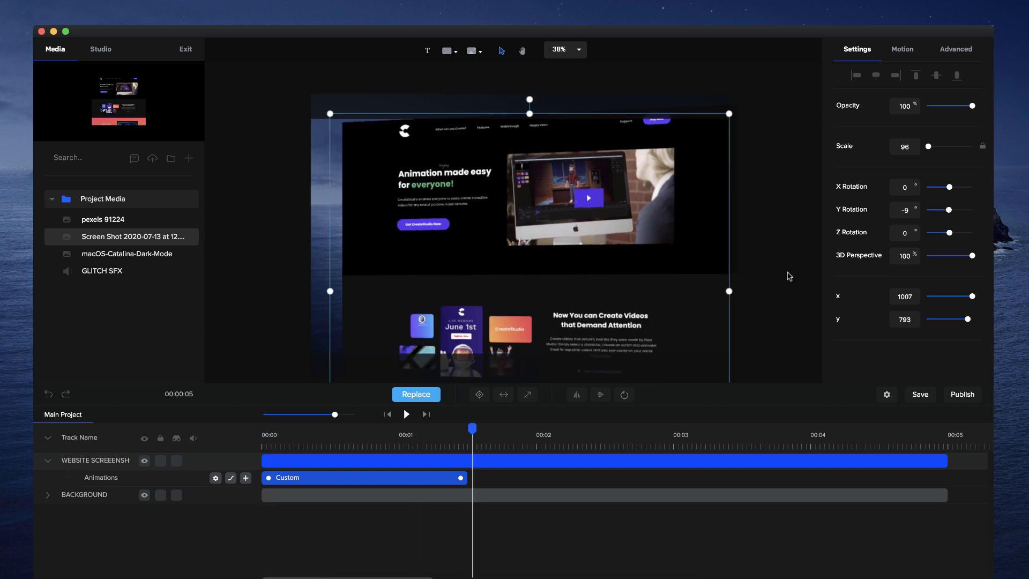
{"action": "left_click_drag", "start_coordinate": [948, 210], "coordinate": [950, 210]}
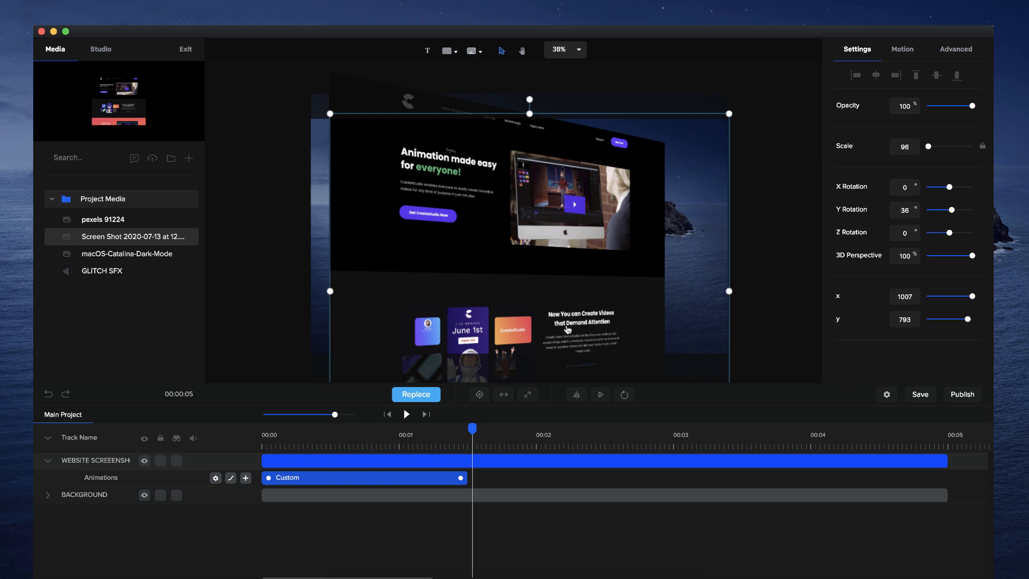
{"action": "left_click_drag", "start_coordinate": [567, 330], "coordinate": [544, 266]}
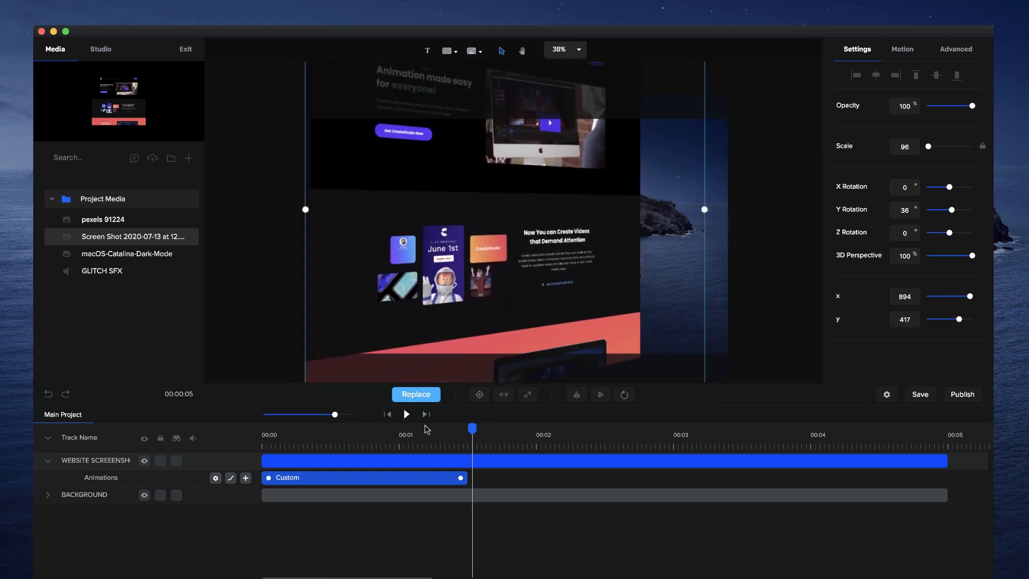
Extend the website screenshot clip, its custom animation and the background clip to about 10 seconds
{"action": "left_click_drag", "start_coordinate": [336, 415], "coordinate": [321, 416]}
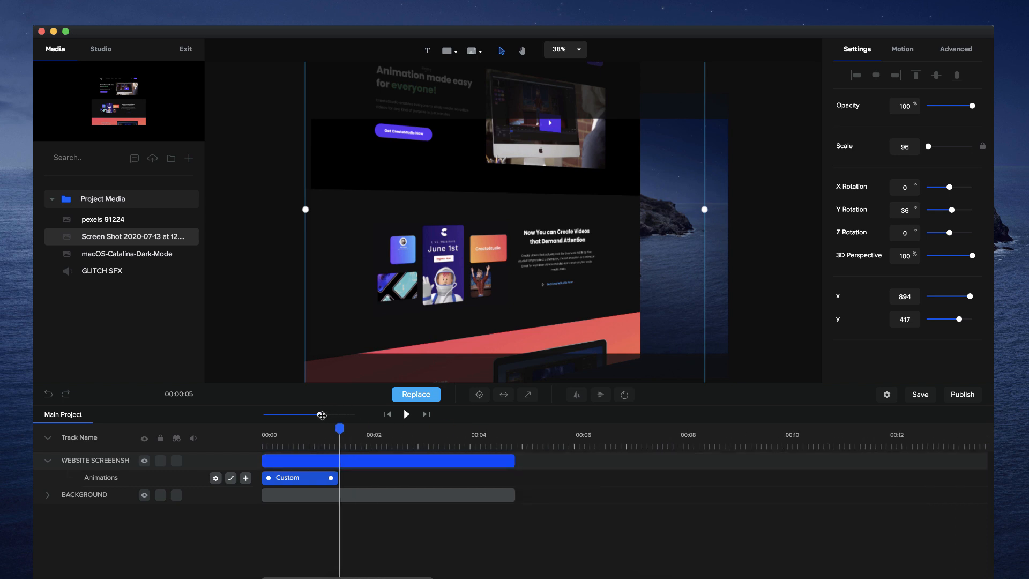
{"action": "left_click_drag", "start_coordinate": [536, 459], "coordinate": [782, 442]}
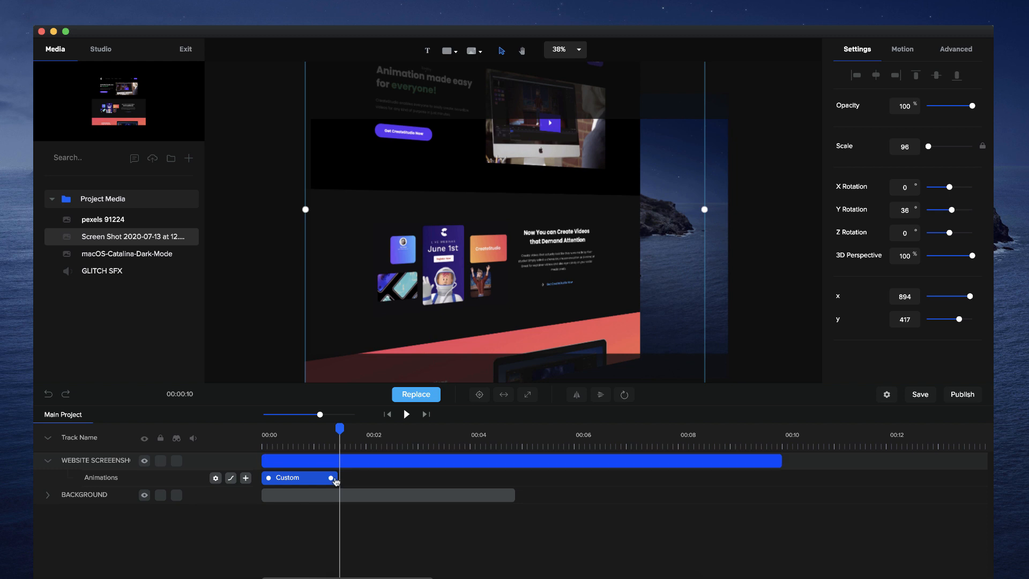
{"action": "left_click_drag", "start_coordinate": [331, 479], "coordinate": [776, 479]}
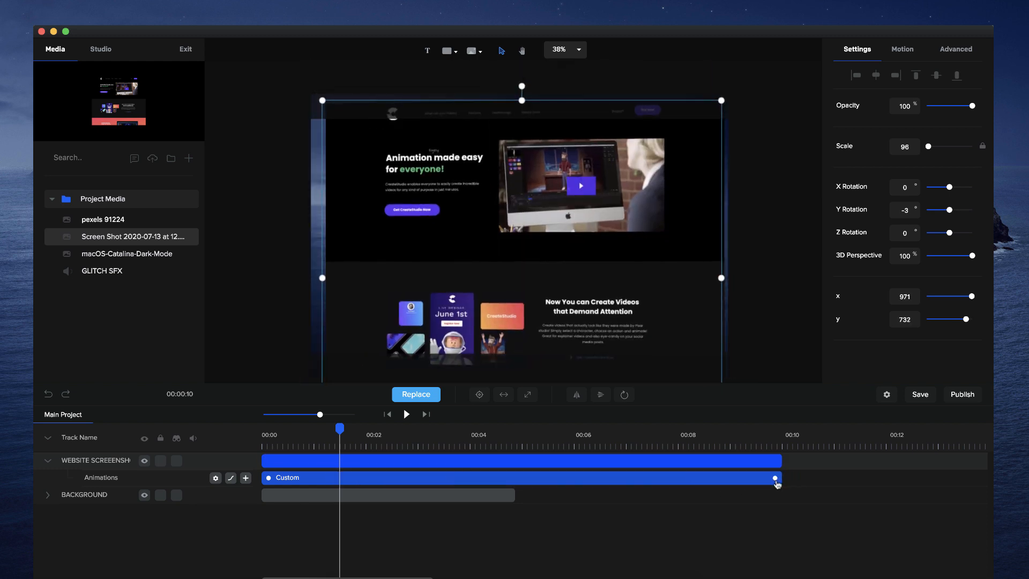
{"action": "left_click_drag", "start_coordinate": [516, 494], "coordinate": [782, 499]}
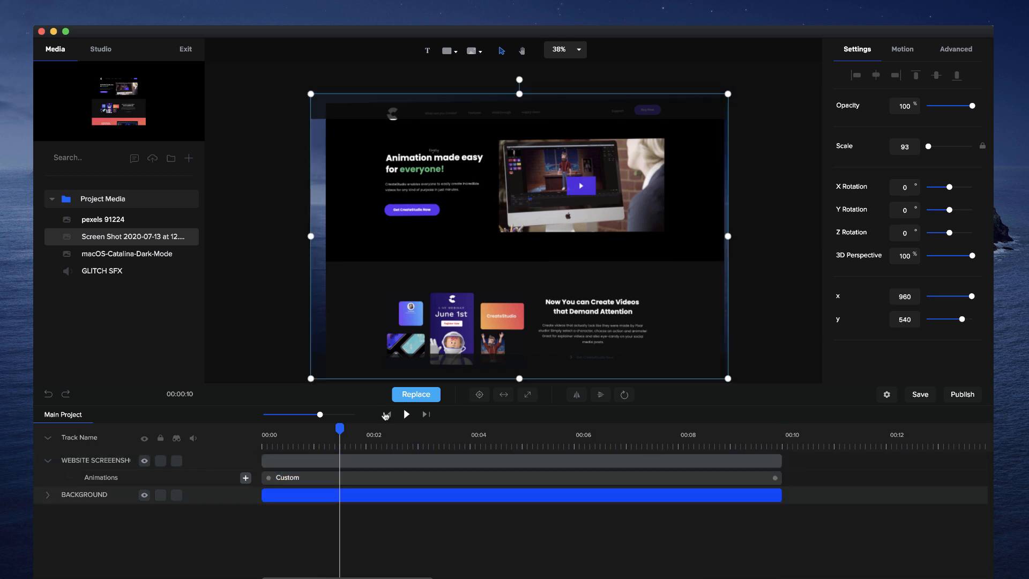
Play the animation from the beginning to preview it and pause midway
{"action": "left_click", "coordinate": [387, 415]}
{"action": "left_click", "coordinate": [407, 415]}
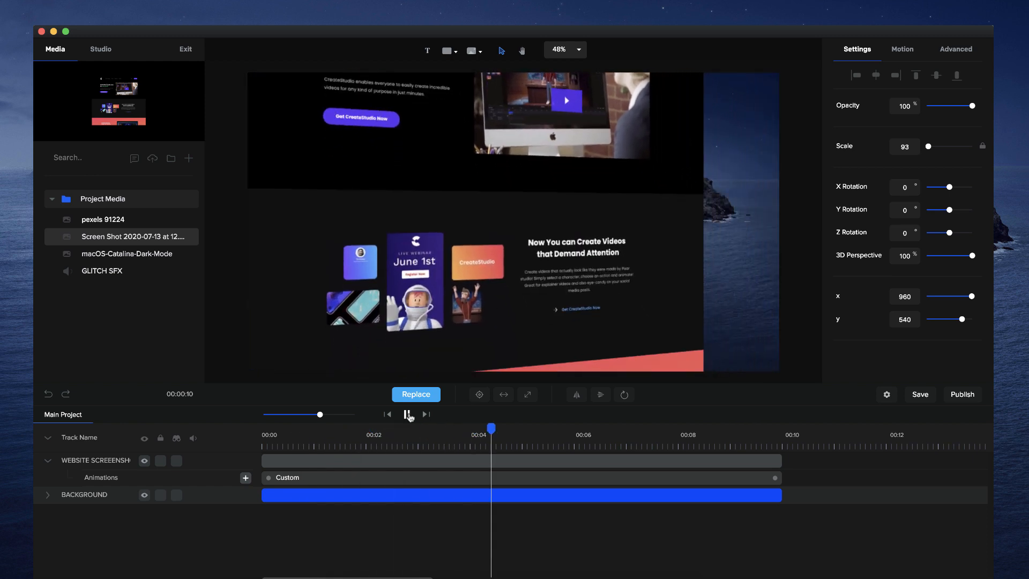
{"action": "left_click", "coordinate": [407, 415]}
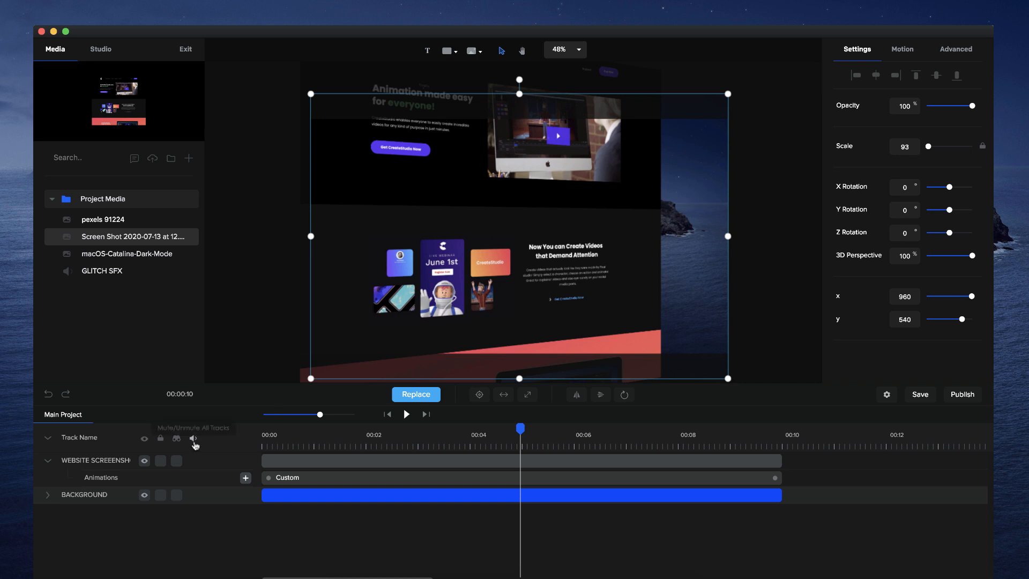
Add a custom Scale animation to the background track from 00:00 and set its starting scale to 110
{"action": "left_click", "coordinate": [274, 442]}
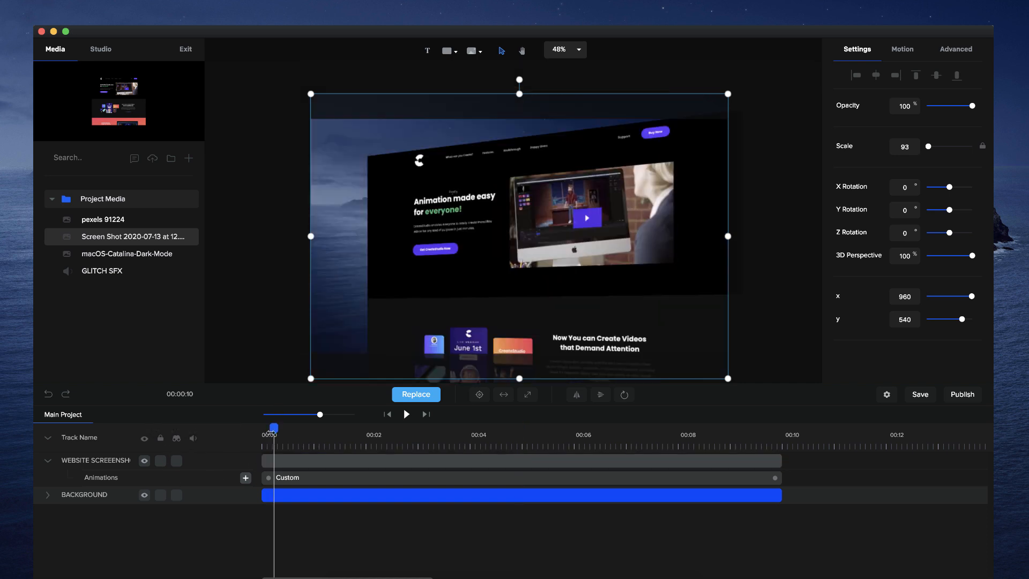
{"action": "left_click_drag", "start_coordinate": [272, 433], "coordinate": [259, 437]}
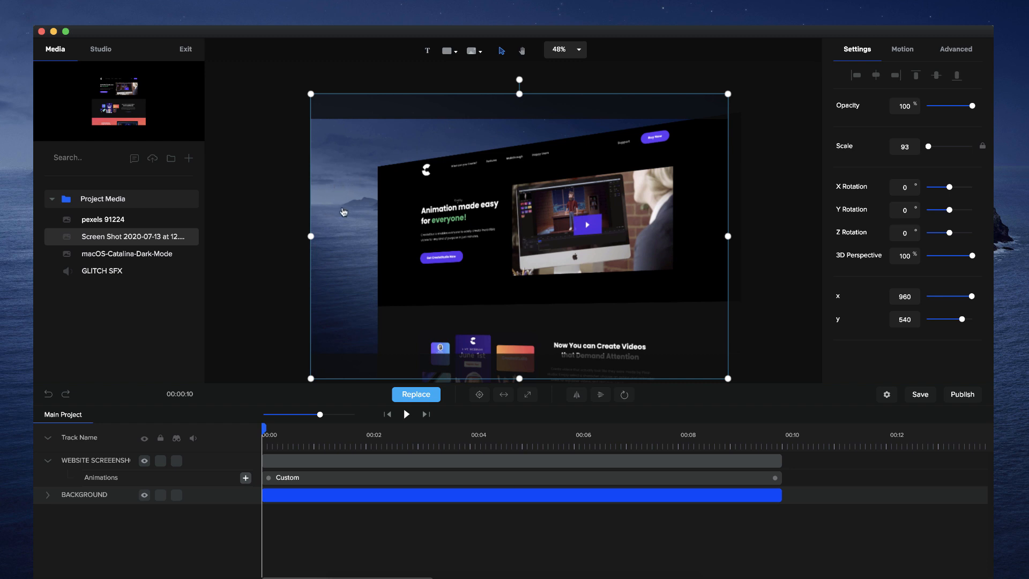
{"action": "left_click", "coordinate": [51, 497]}
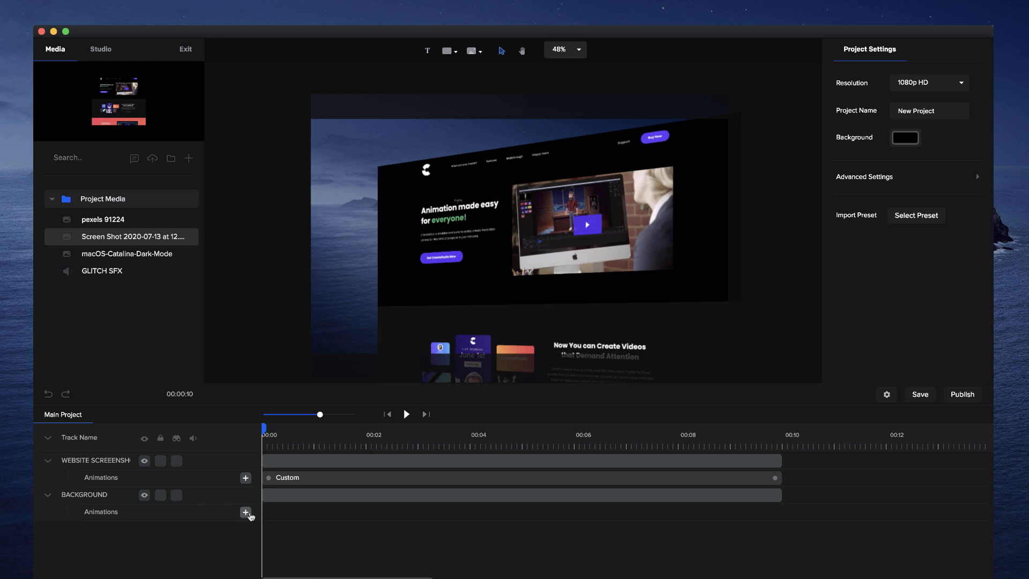
{"action": "left_click", "coordinate": [246, 512]}
{"action": "left_click", "coordinate": [368, 368]}
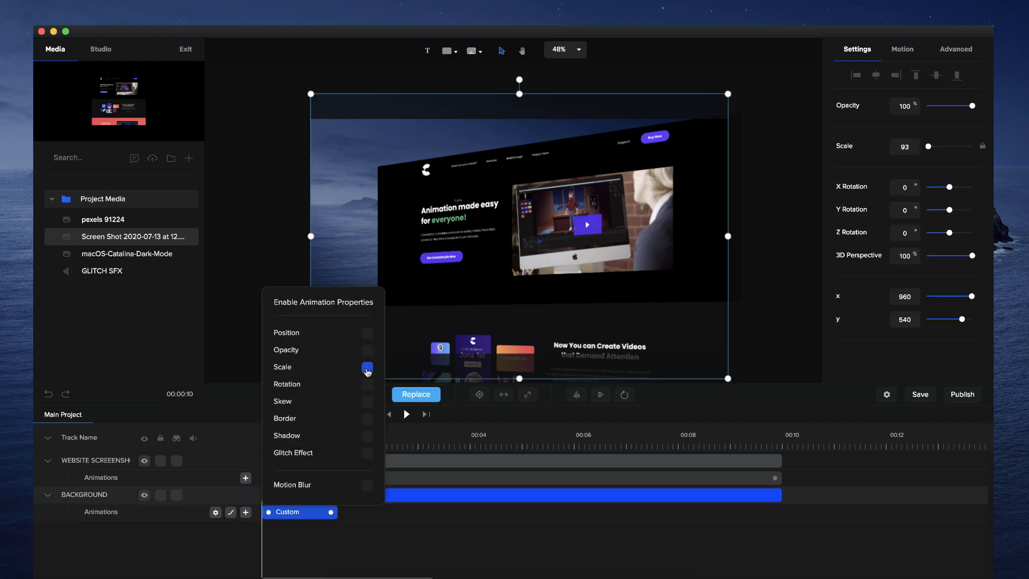
{"action": "left_click", "coordinate": [356, 526]}
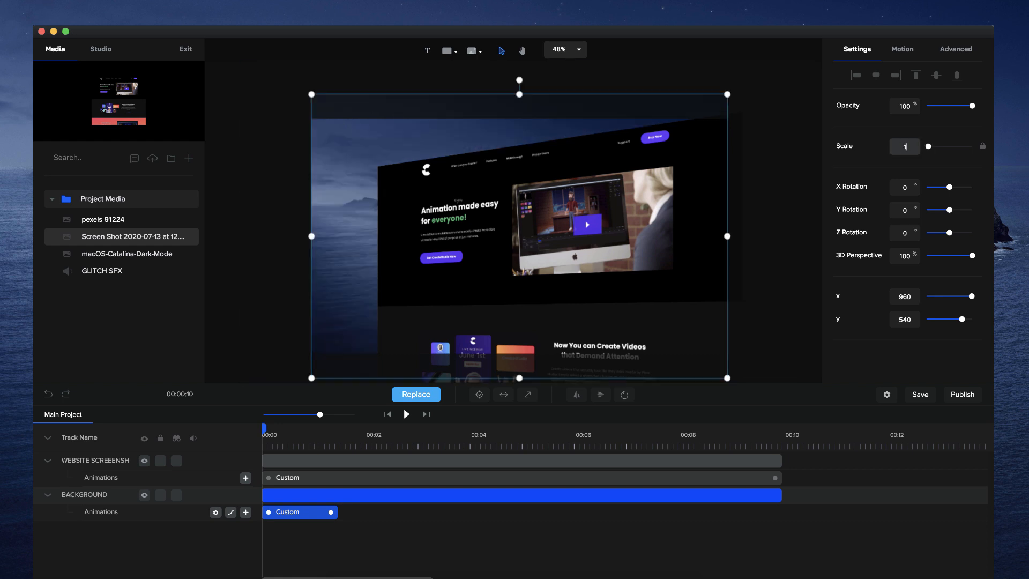
{"action": "type", "text": "10"}
{"action": "key", "text": "Return"}
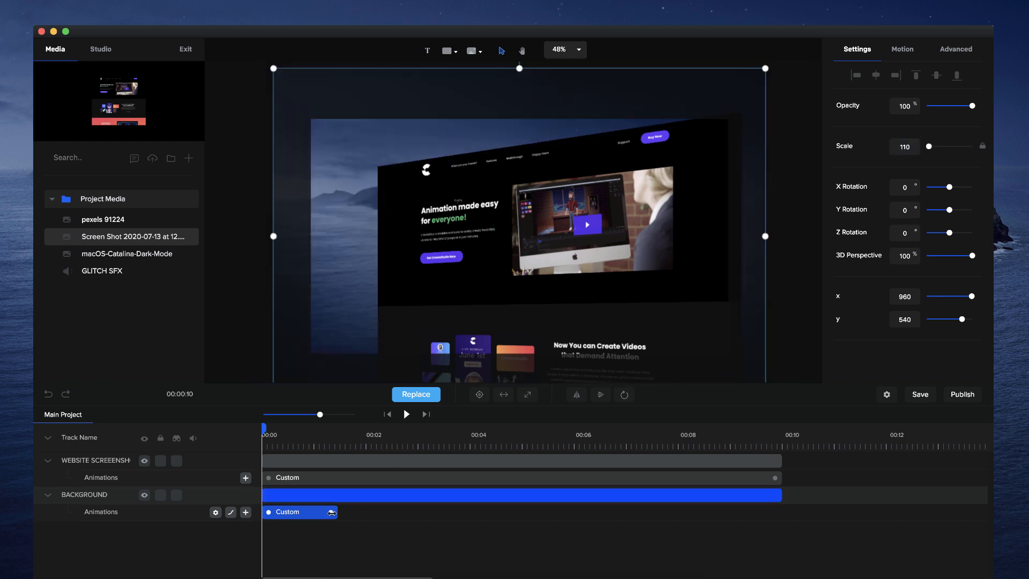
Extend the background's animation to the end of its clip and play the result
{"action": "left_click_drag", "start_coordinate": [330, 512], "coordinate": [774, 518]}
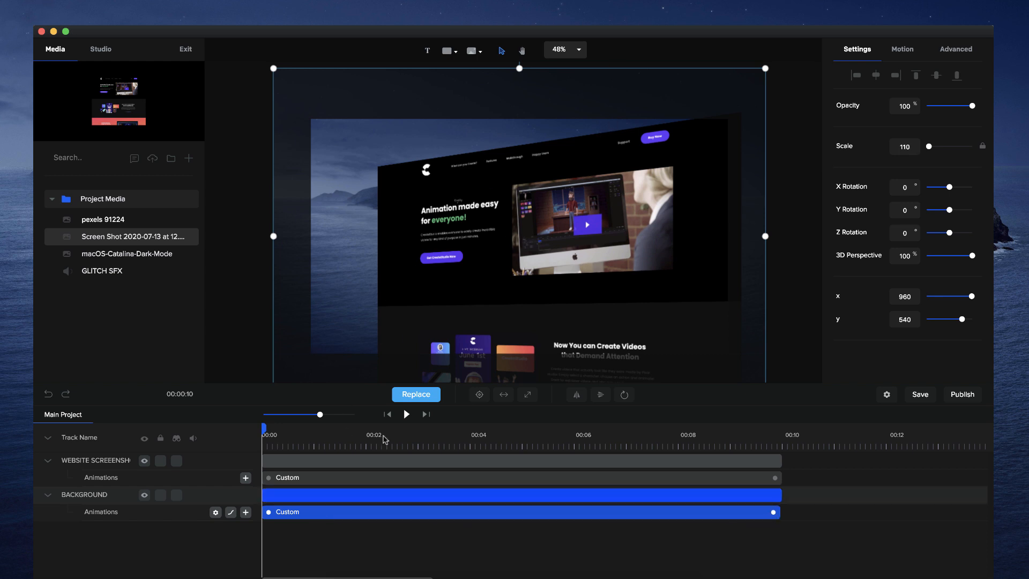
{"action": "left_click", "coordinate": [405, 414]}
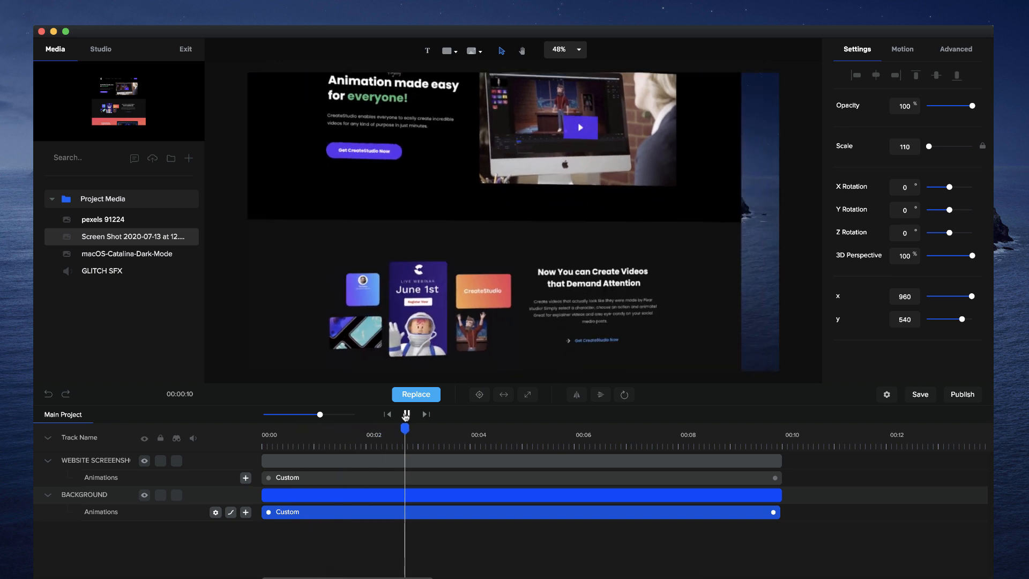
Pause the playback and return to about 00:02.7 to inspect the finished website animation
{"action": "left_click", "coordinate": [406, 414]}
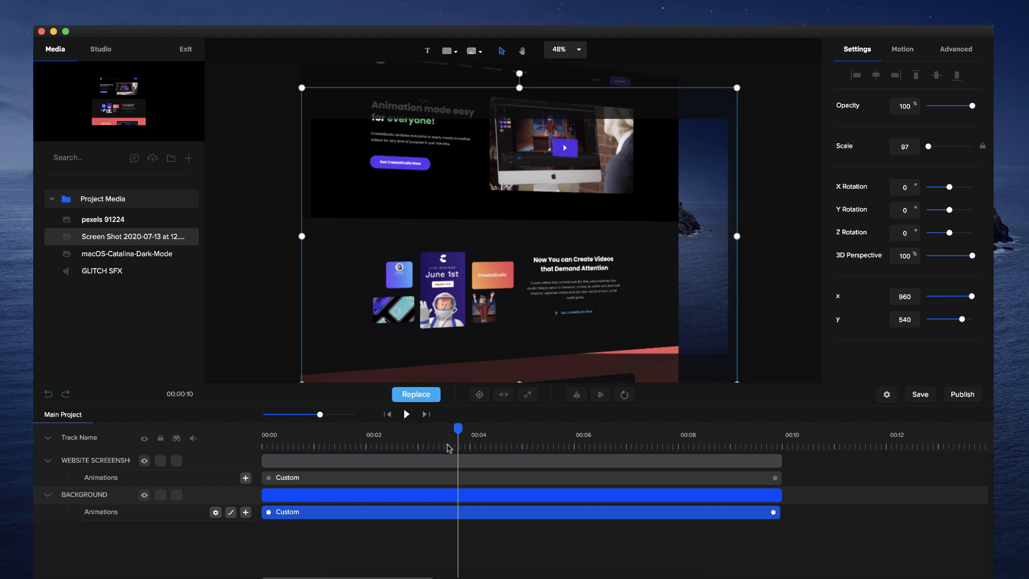
{"action": "left_click", "coordinate": [406, 428]}
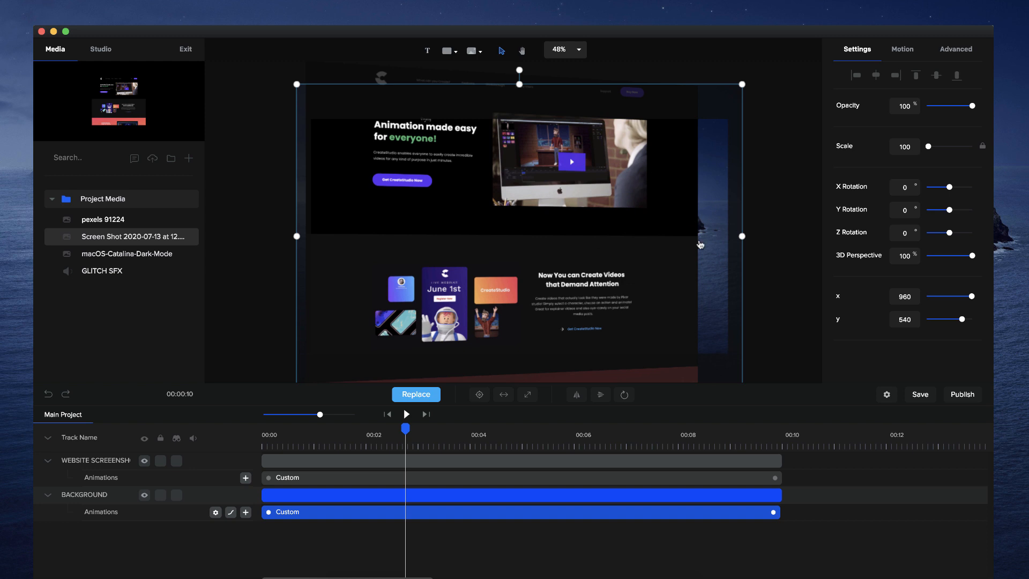
{"action": "left_click", "coordinate": [811, 214]}
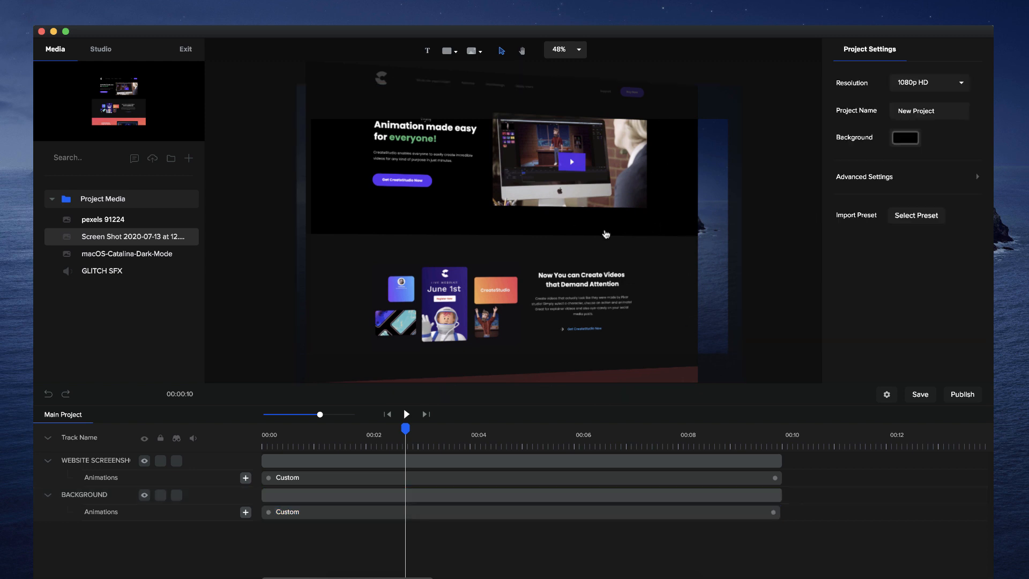
Delete the website screenshot and the background from the project
{"action": "left_click", "coordinate": [603, 290]}
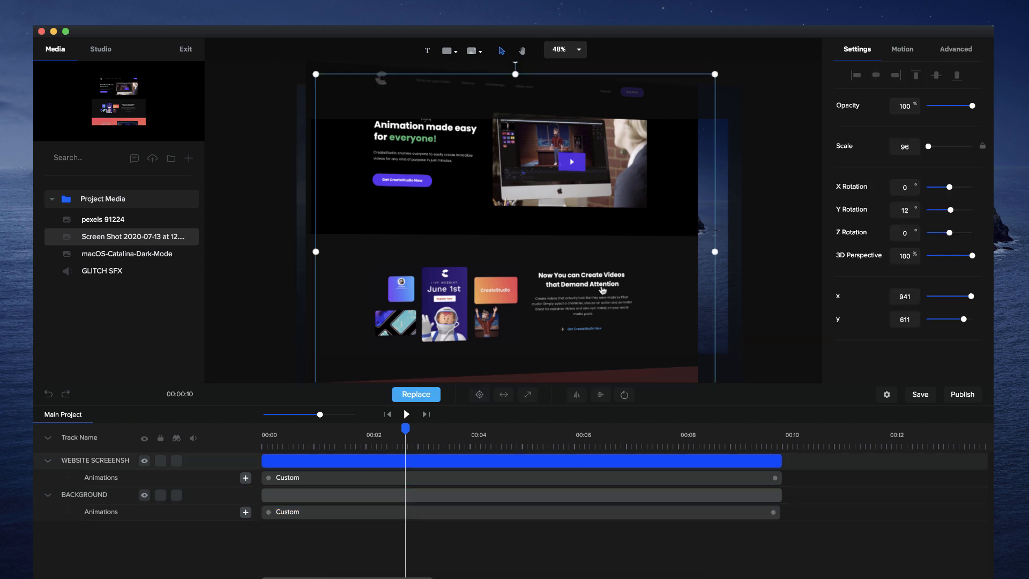
{"action": "key", "text": "Delete"}
{"action": "left_click", "coordinate": [603, 290]}
{"action": "key", "text": "Delete"}
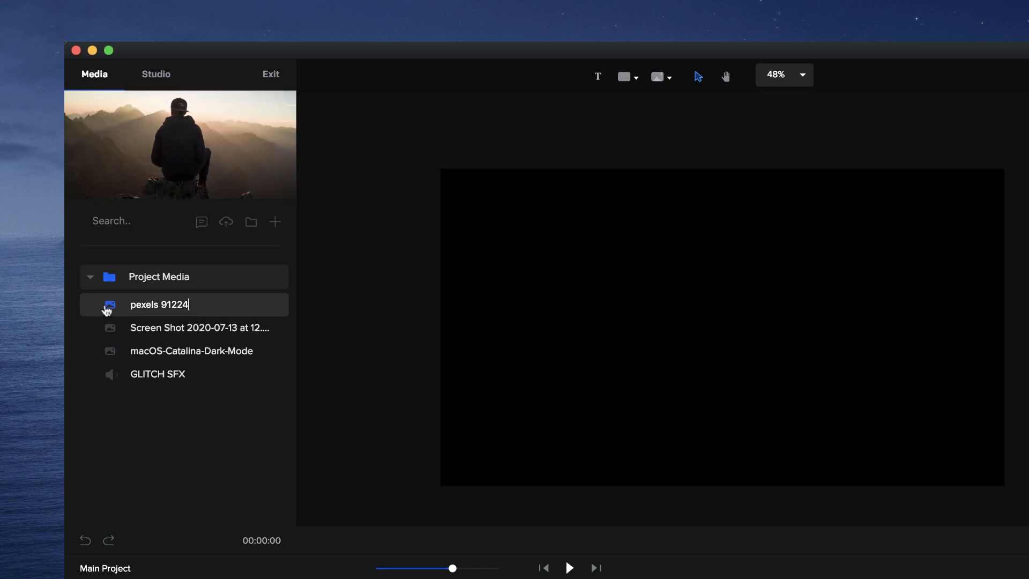
Place the pexels 91224 image on the canvas and scale it to fill the frame
{"action": "left_click_drag", "start_coordinate": [107, 309], "coordinate": [698, 306]}
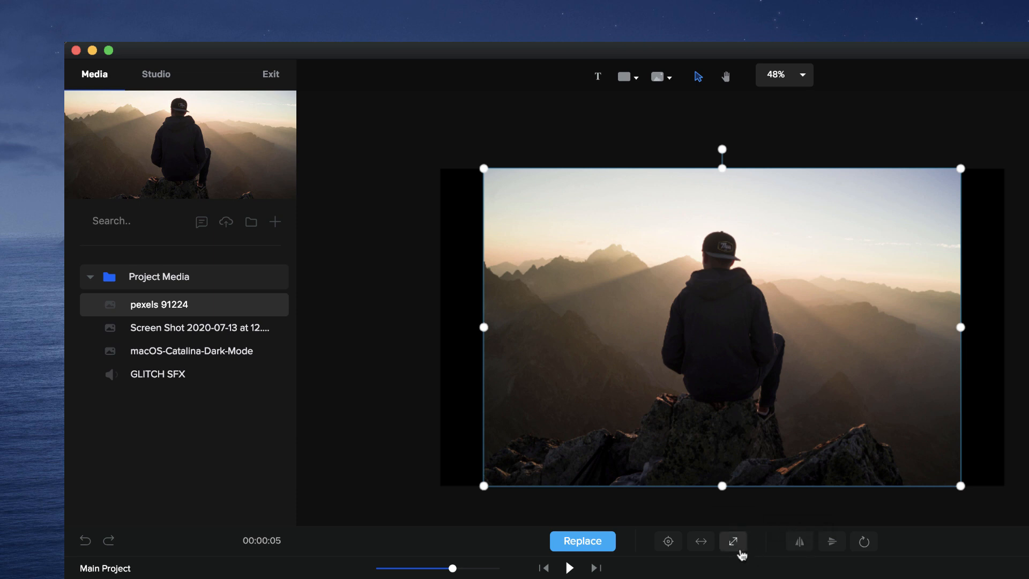
{"action": "left_click", "coordinate": [737, 548]}
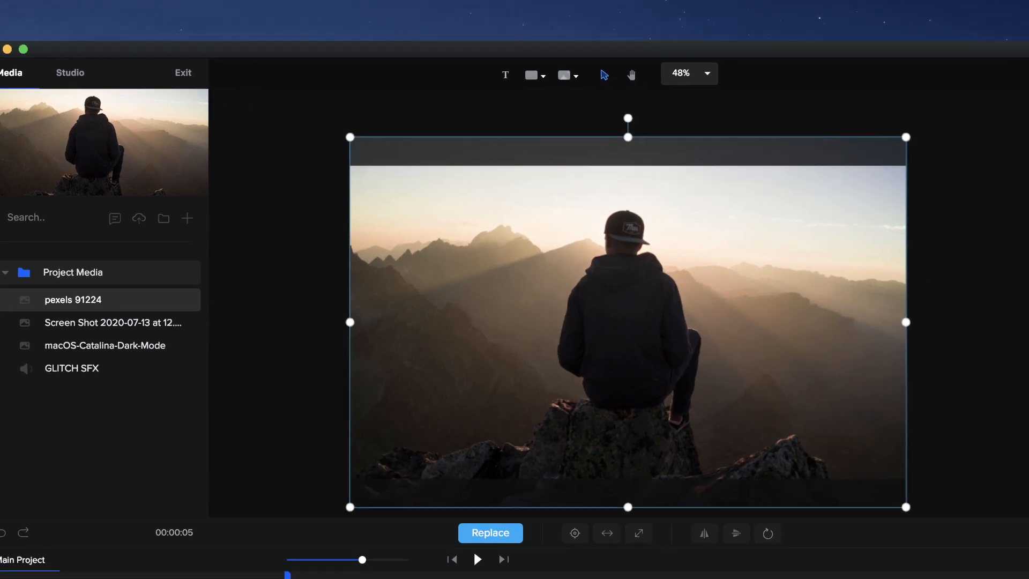
Turn on the Glitch Effect for the image, preview it and return to the start of the timeline
{"action": "left_click", "coordinate": [931, 70]}
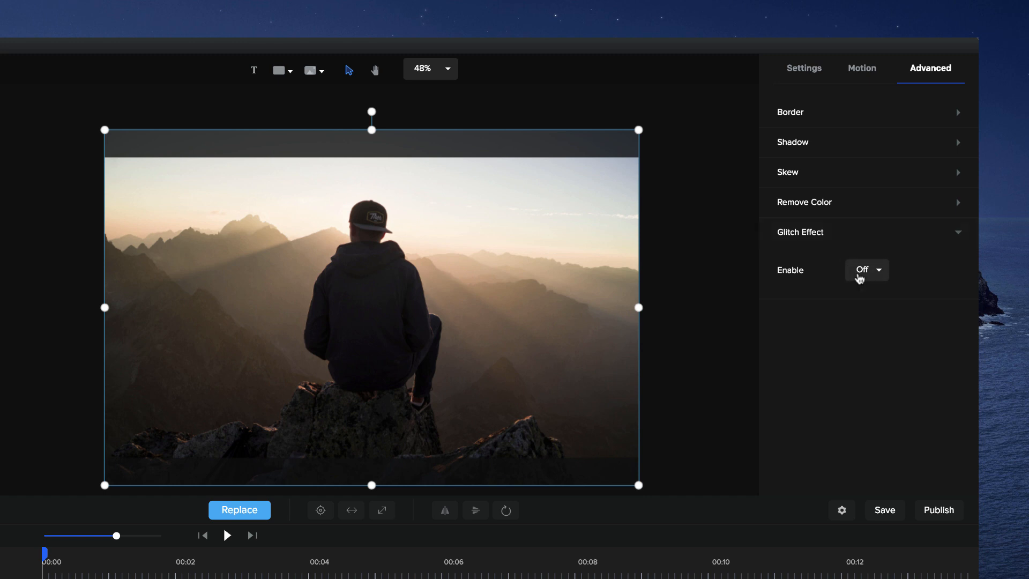
{"action": "left_click", "coordinate": [860, 278]}
{"action": "left_click", "coordinate": [863, 294]}
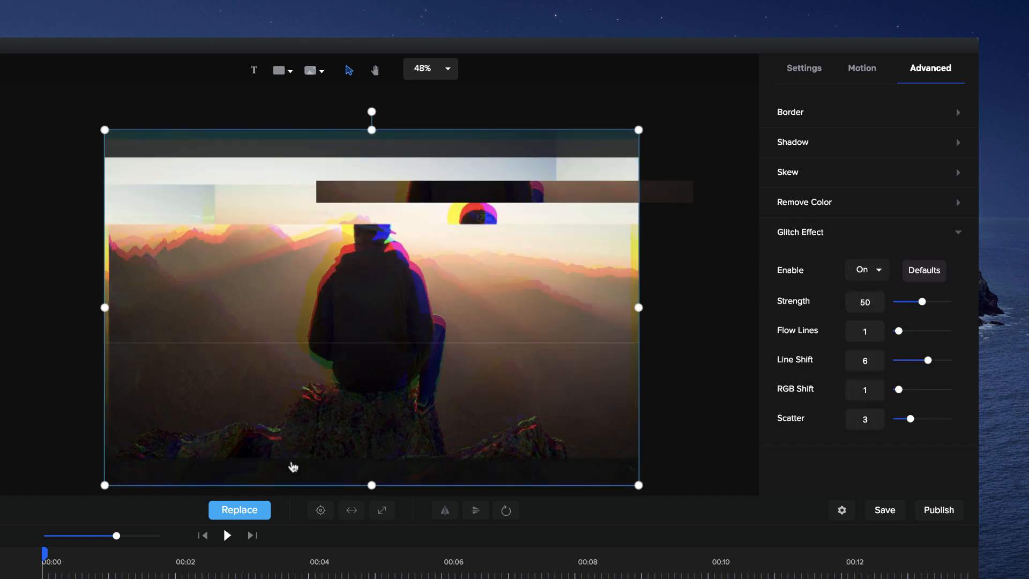
{"action": "left_click", "coordinate": [227, 535]}
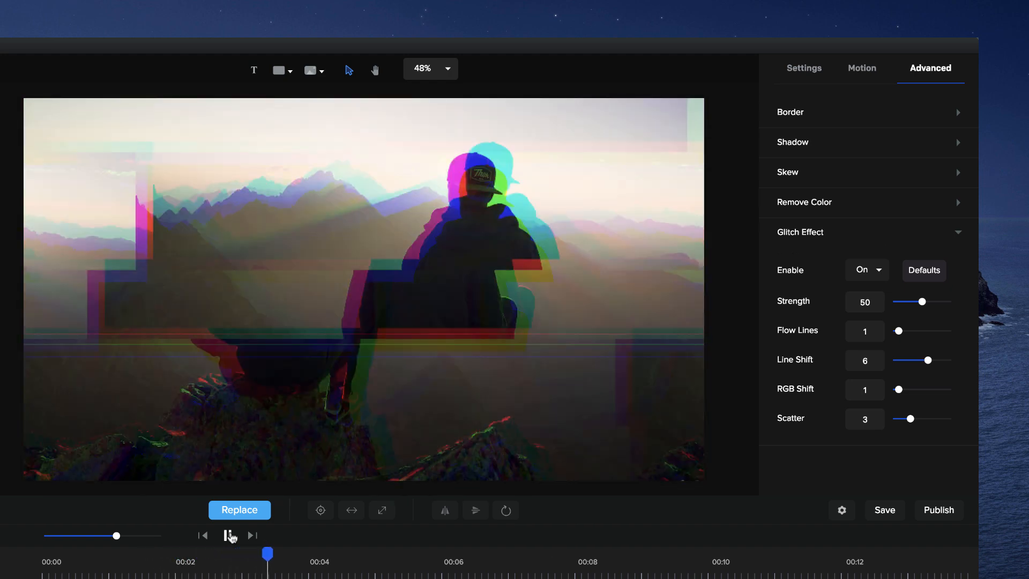
{"action": "left_click", "coordinate": [230, 535]}
{"action": "left_click", "coordinate": [204, 535]}
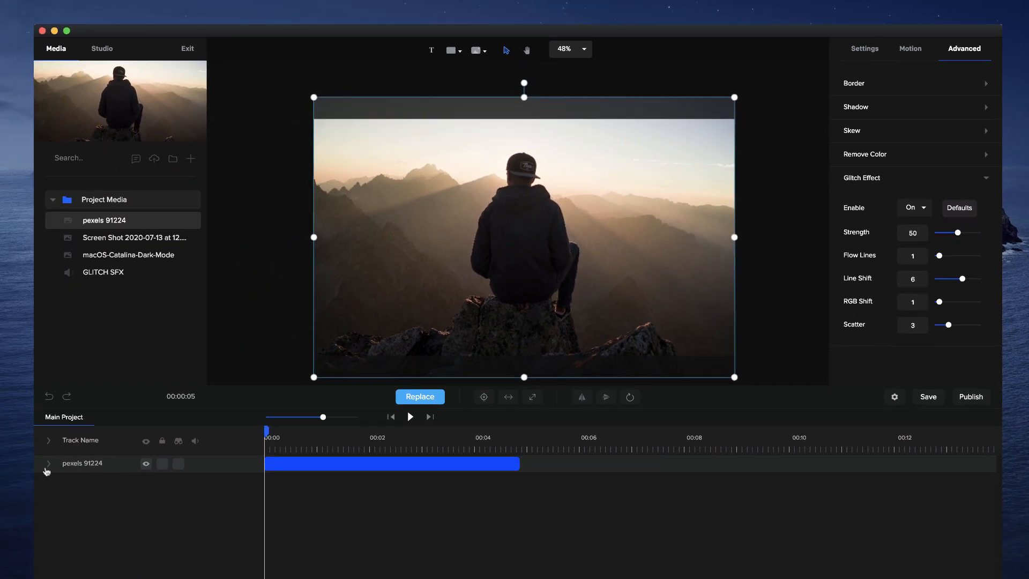
Add a custom animation to the pexels 91224 track at 00:00 with the Glitch Effect property enabled
{"action": "left_click", "coordinate": [49, 464]}
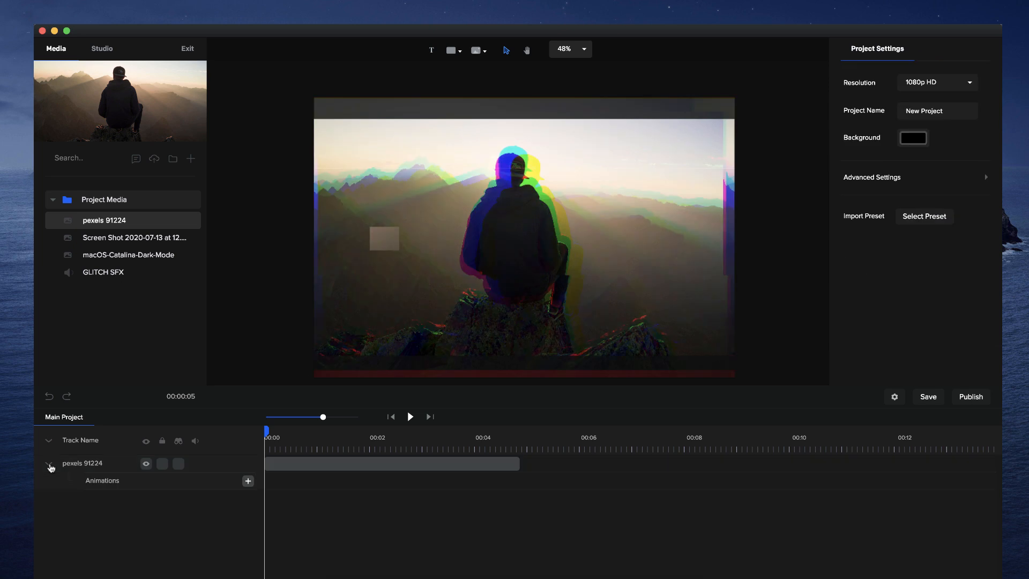
{"action": "left_click", "coordinate": [248, 481]}
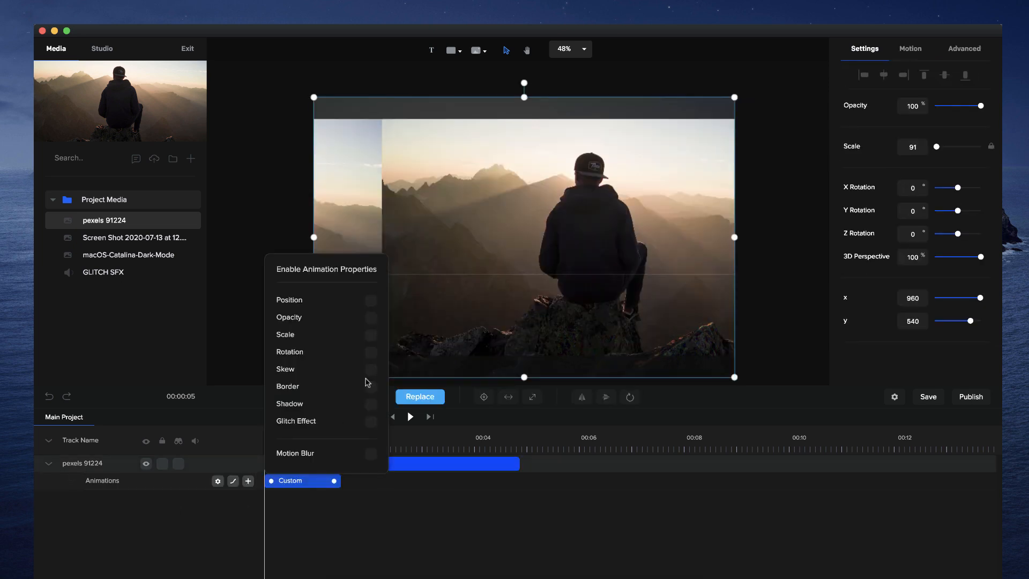
{"action": "left_click", "coordinate": [370, 422]}
{"action": "left_click", "coordinate": [429, 534]}
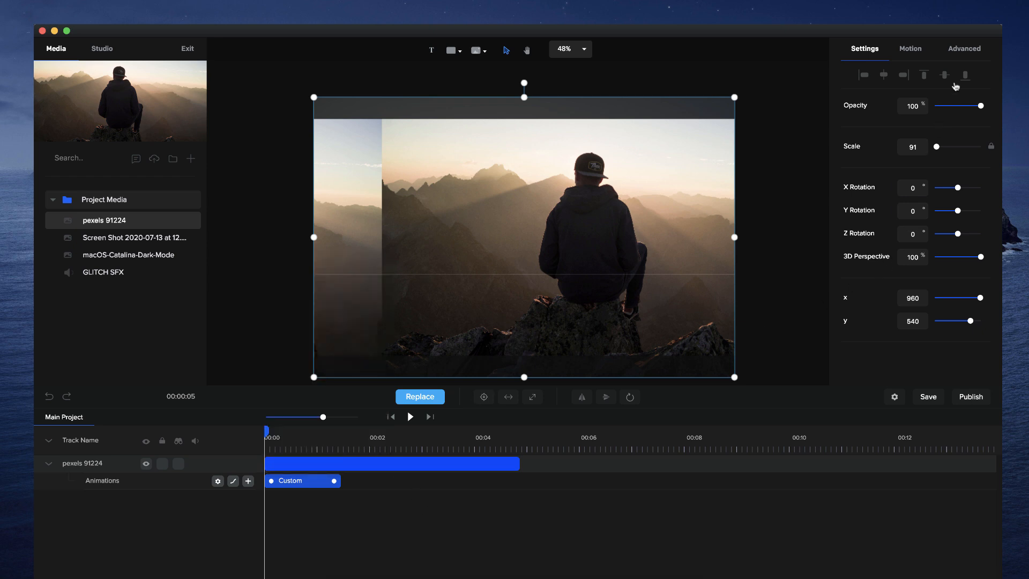
Set the Glitch Effect strength to 0 at the end of the image's animation and replay it from the beginning
{"action": "left_click", "coordinate": [965, 53]}
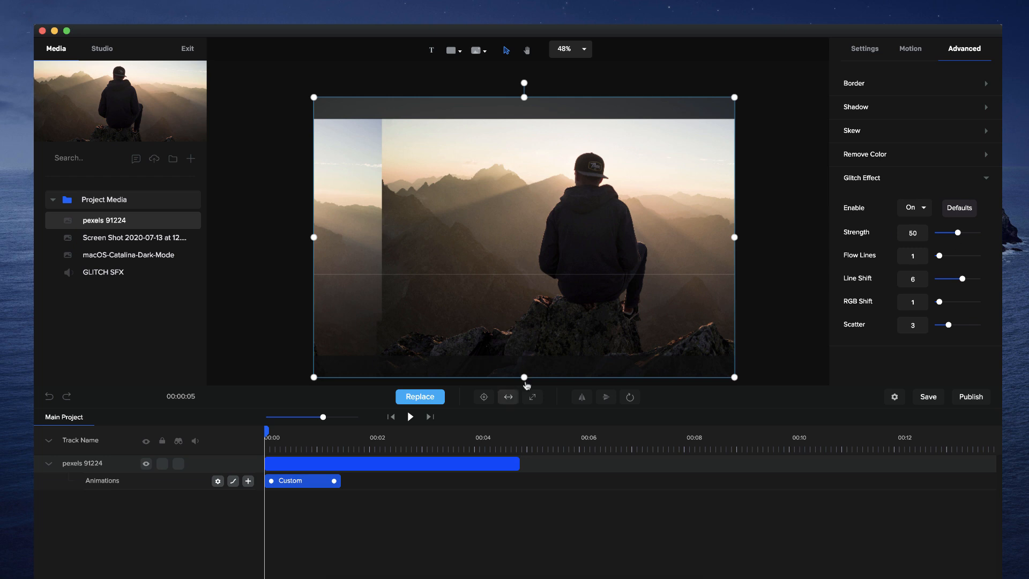
{"action": "left_click_drag", "start_coordinate": [265, 429], "coordinate": [351, 432]}
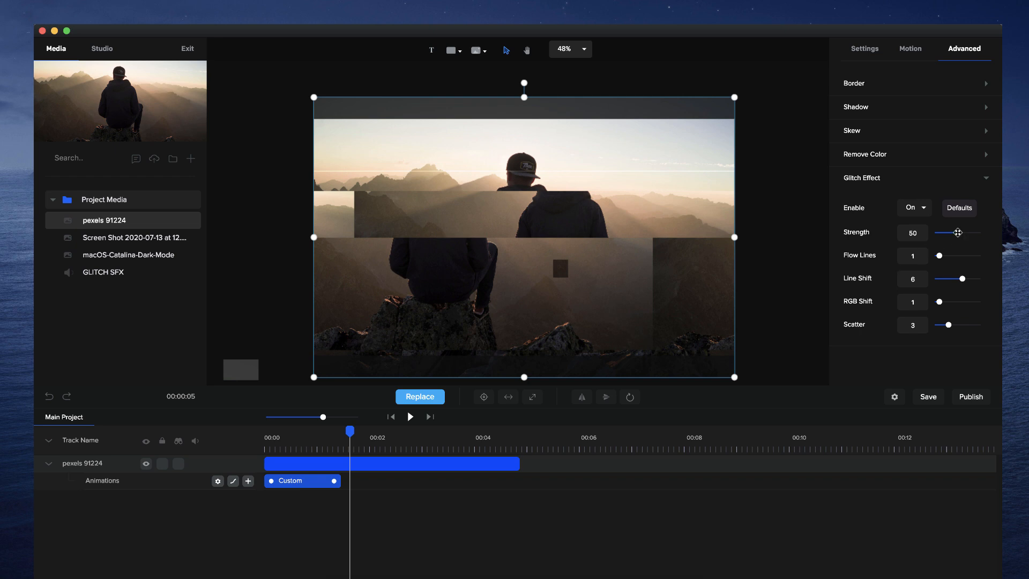
{"action": "left_click_drag", "start_coordinate": [958, 233], "coordinate": [899, 233]}
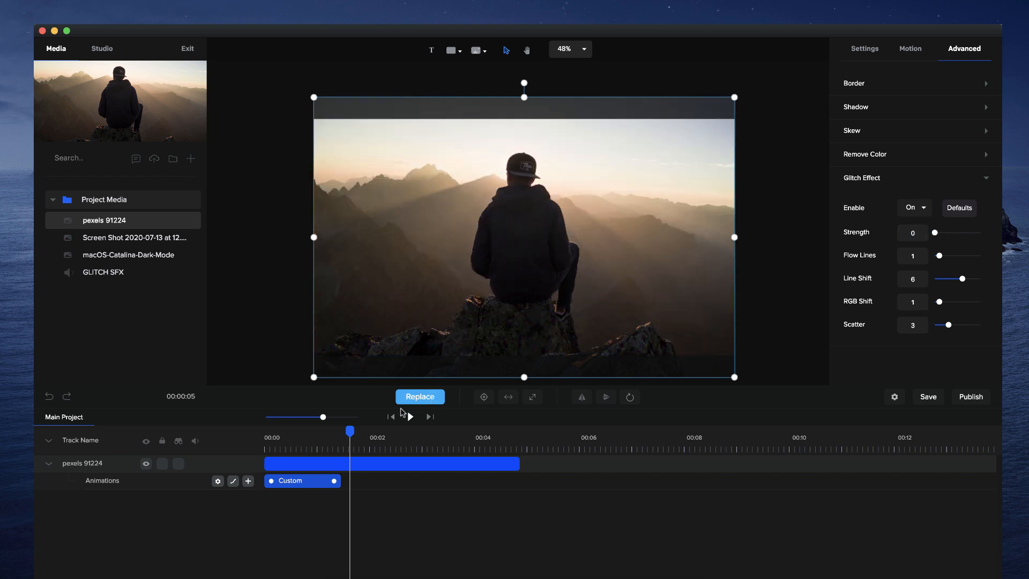
{"action": "left_click", "coordinate": [396, 417]}
{"action": "left_click", "coordinate": [411, 418]}
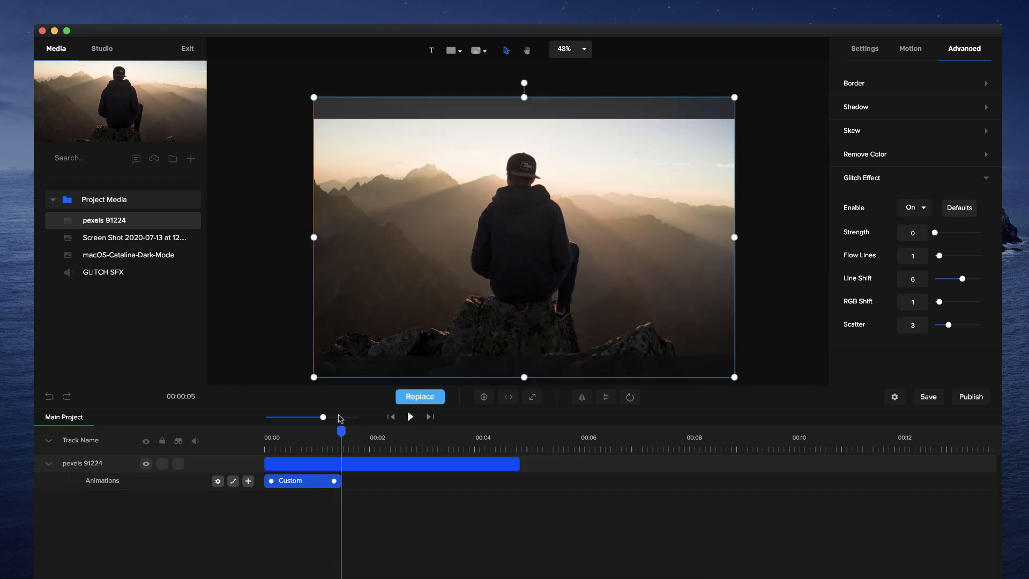
Set the easing of the image's custom animation to Linear for both in and out
{"action": "left_click", "coordinate": [318, 462]}
{"action": "left_click", "coordinate": [234, 482]}
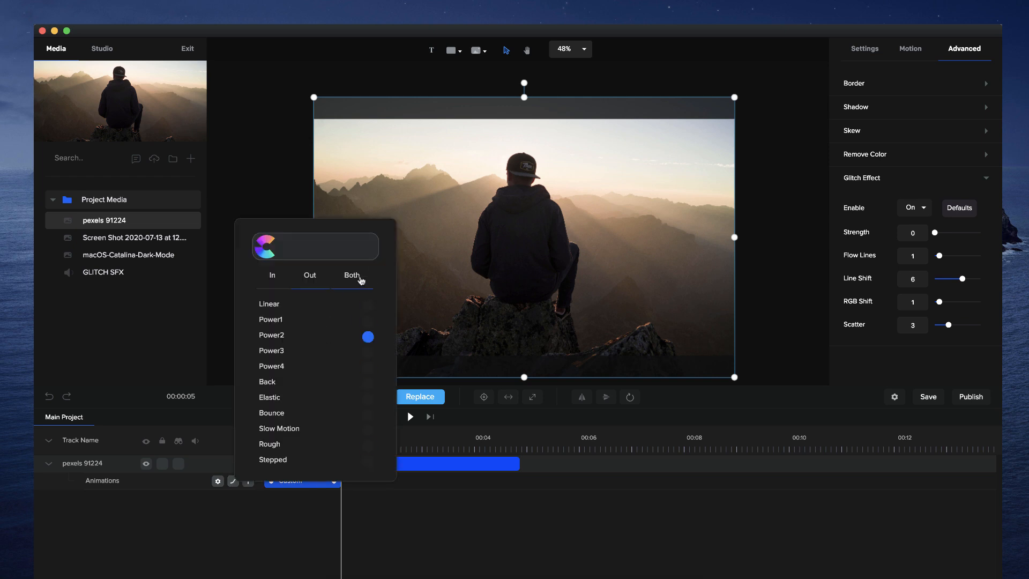
{"action": "left_click", "coordinate": [368, 306]}
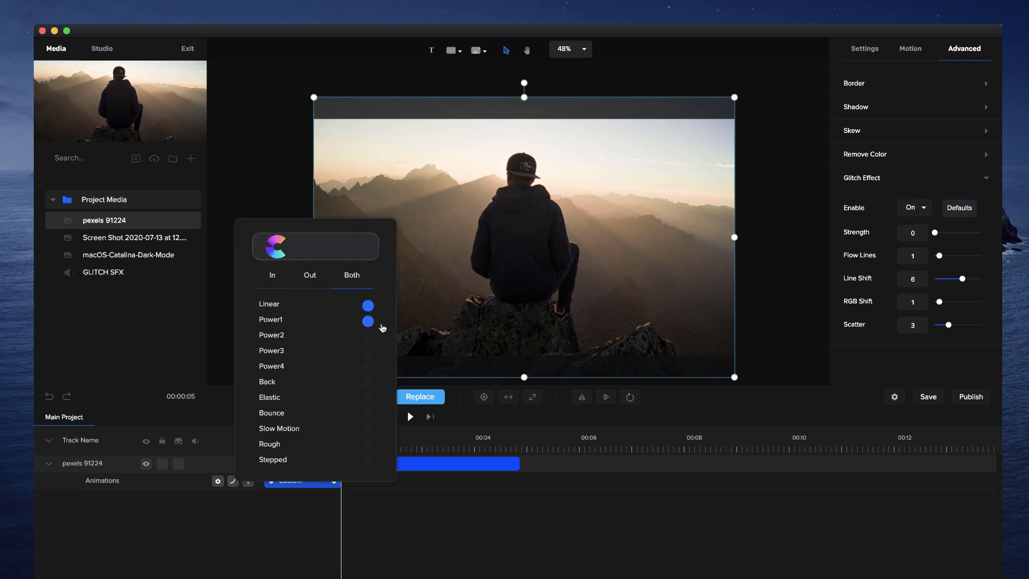
{"action": "left_click", "coordinate": [417, 503]}
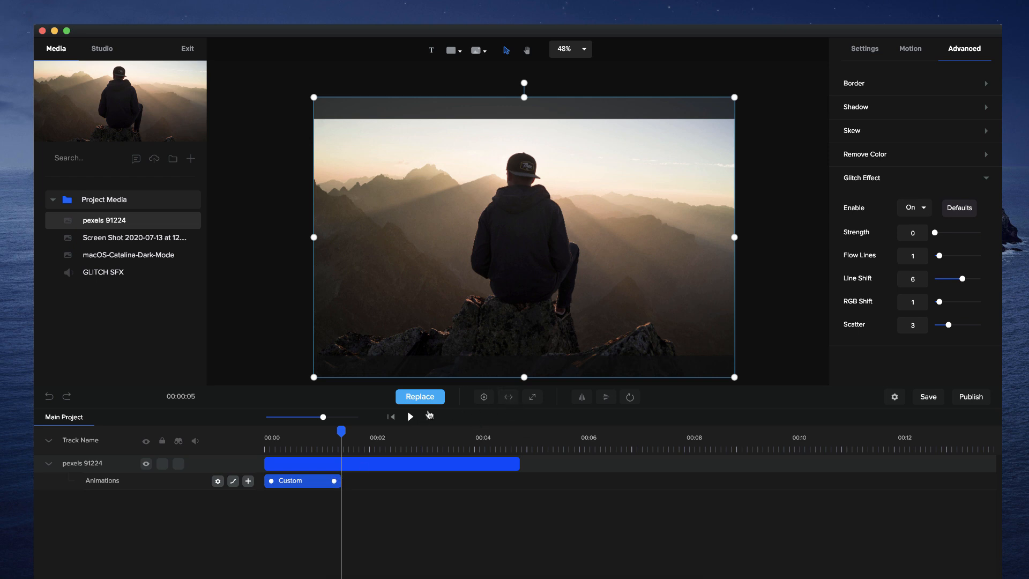
Set the glitch at the animation's start to Strength 69, Flow Lines 1.5, Line Shift 5.6 and RGB Shift 3, and preview it
{"action": "left_click", "coordinate": [390, 417]}
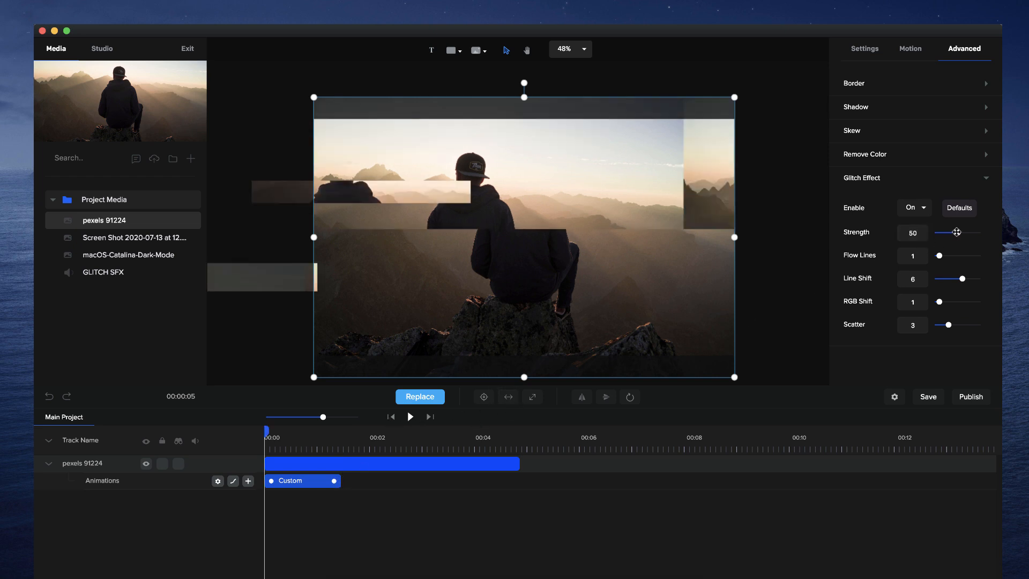
{"action": "left_click_drag", "start_coordinate": [959, 232], "coordinate": [967, 233]}
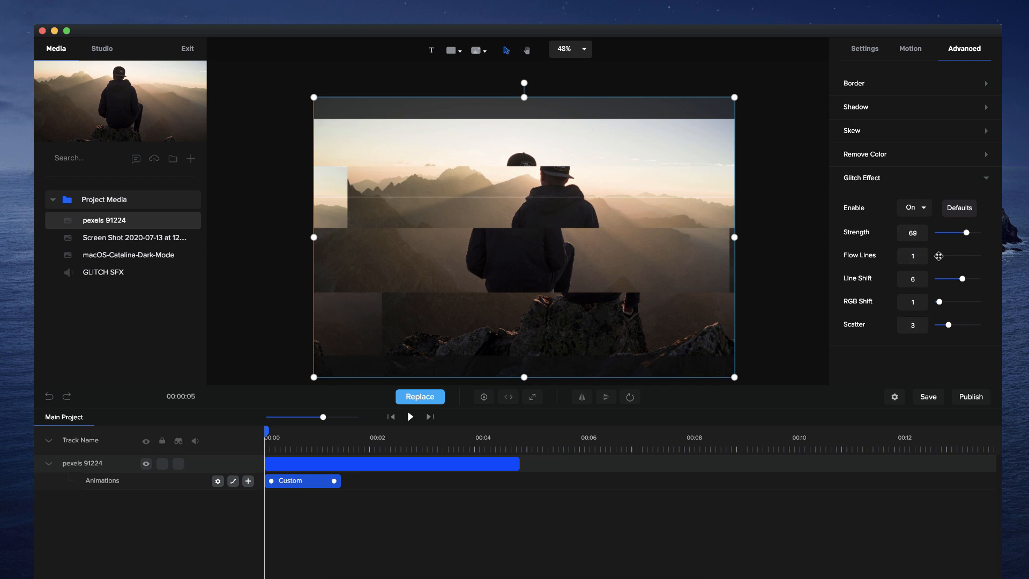
{"action": "left_click_drag", "start_coordinate": [939, 256], "coordinate": [942, 255]}
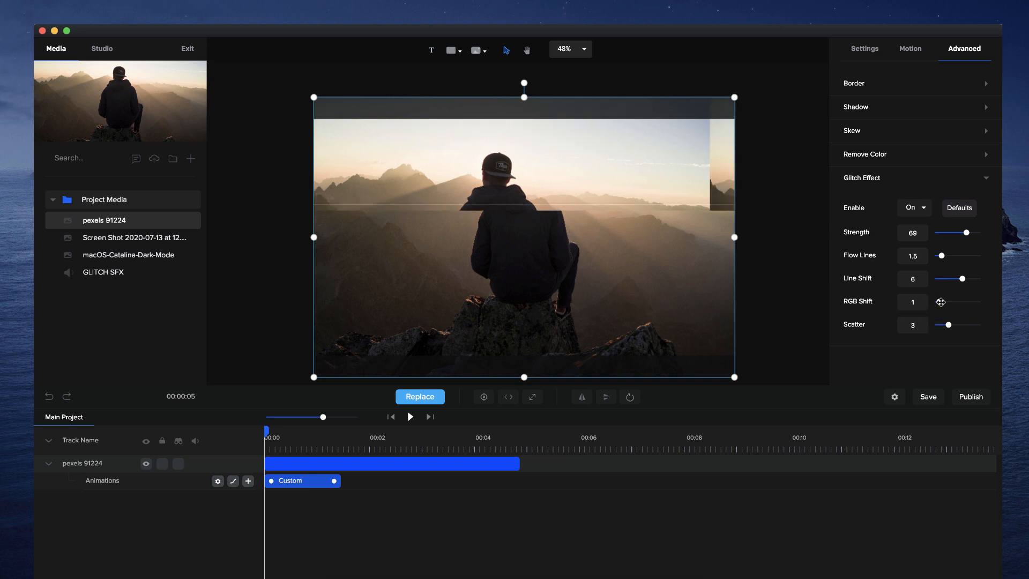
{"action": "left_click_drag", "start_coordinate": [941, 302], "coordinate": [961, 276]}
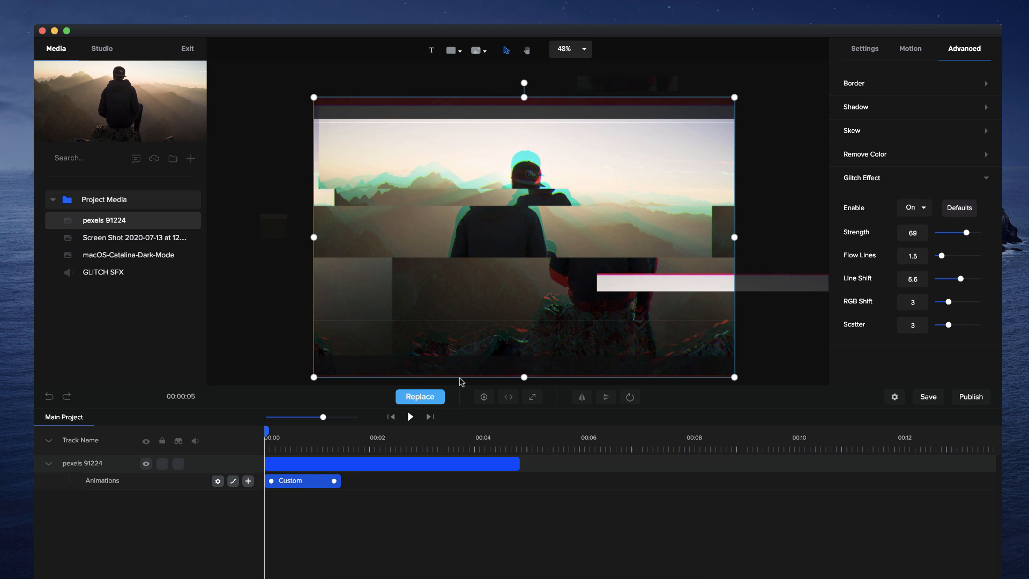
{"action": "left_click", "coordinate": [409, 417]}
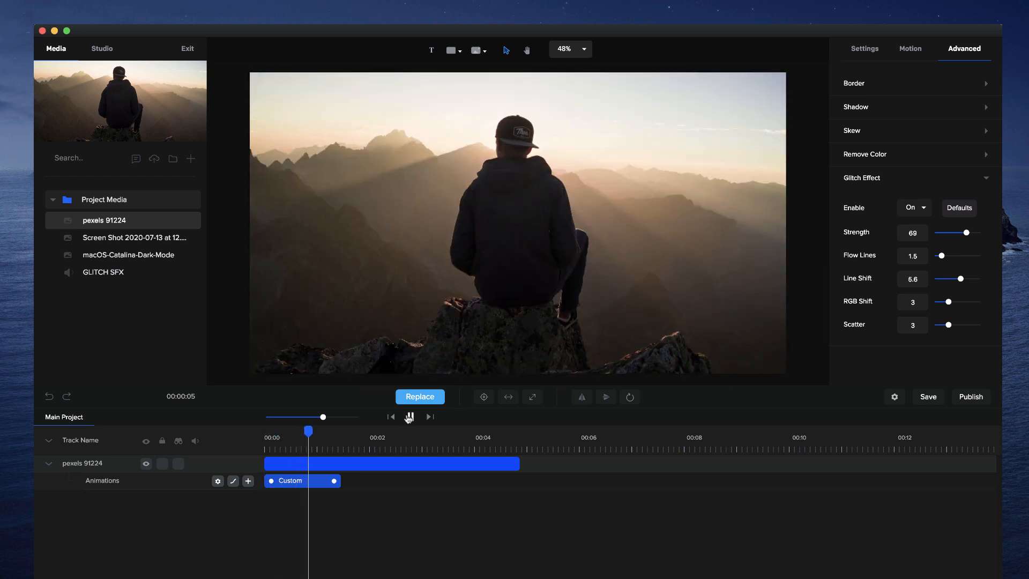
{"action": "left_click", "coordinate": [408, 417]}
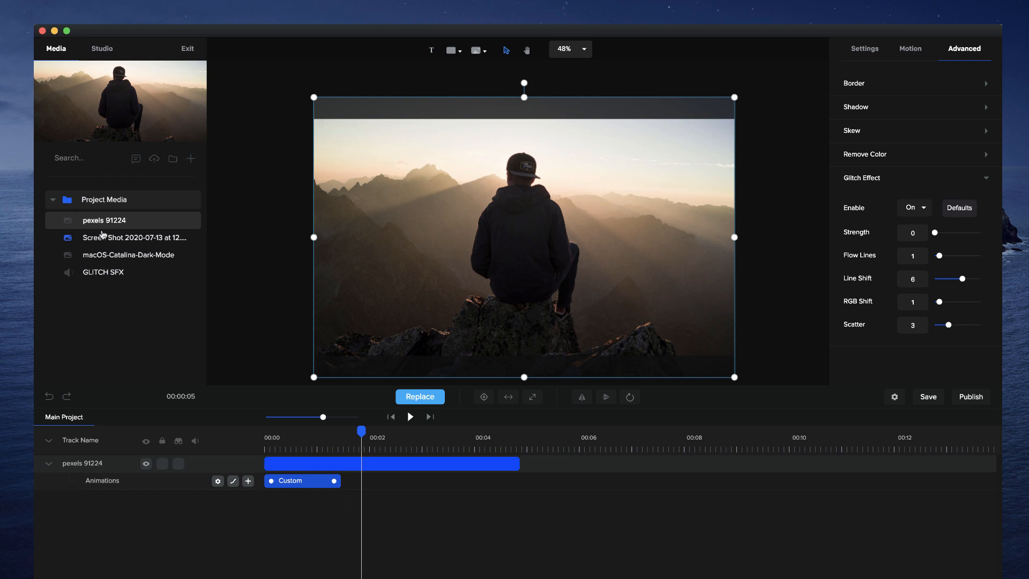
Add the GLITCH SFX audio to the timeline at 00:00 and play it together with the glitch animation
{"action": "left_click", "coordinate": [113, 273]}
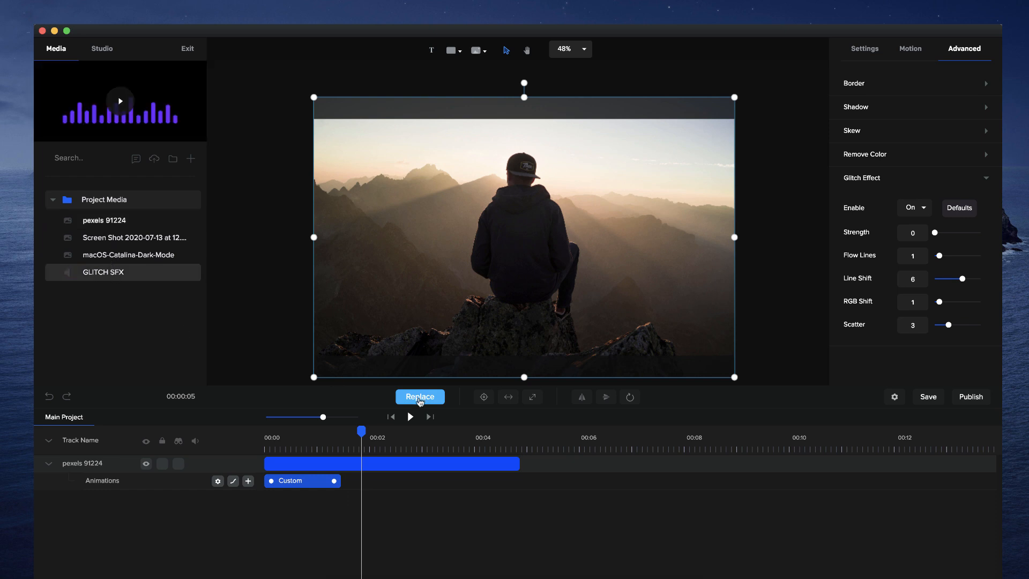
{"action": "left_click", "coordinate": [391, 417]}
{"action": "left_click_drag", "start_coordinate": [115, 276], "coordinate": [343, 459]}
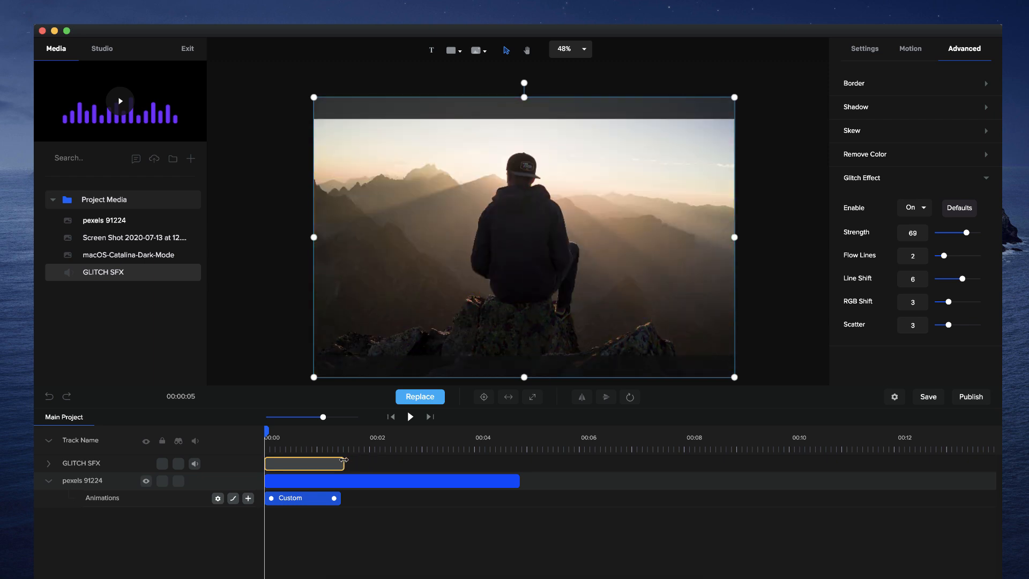
{"action": "left_click", "coordinate": [342, 462]}
{"action": "left_click", "coordinate": [411, 417]}
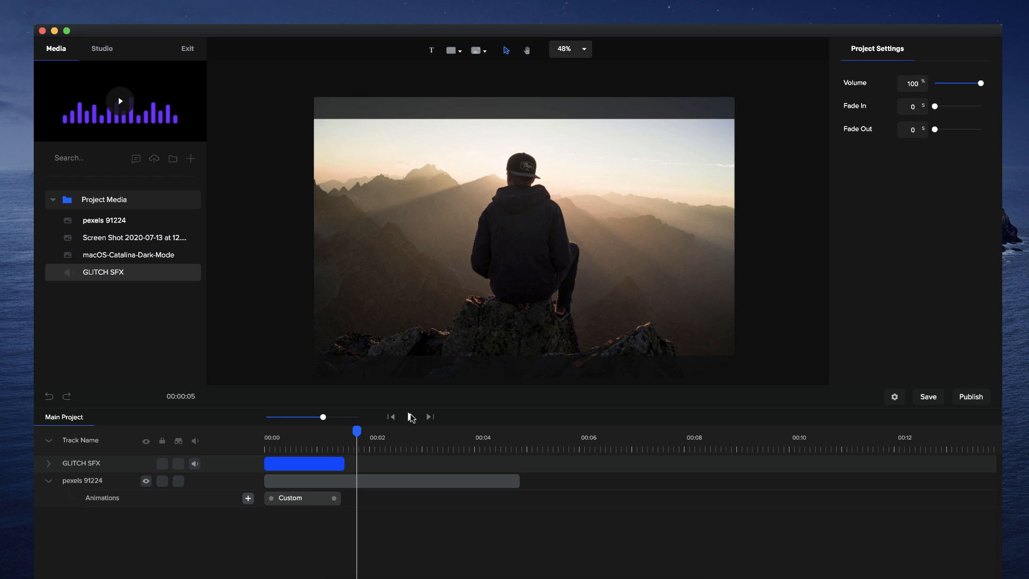
Delete the GLITCH SFX audio and the pexels 91224 image to empty the timeline
{"action": "left_click", "coordinate": [309, 477]}
{"action": "key", "text": "Delete"}
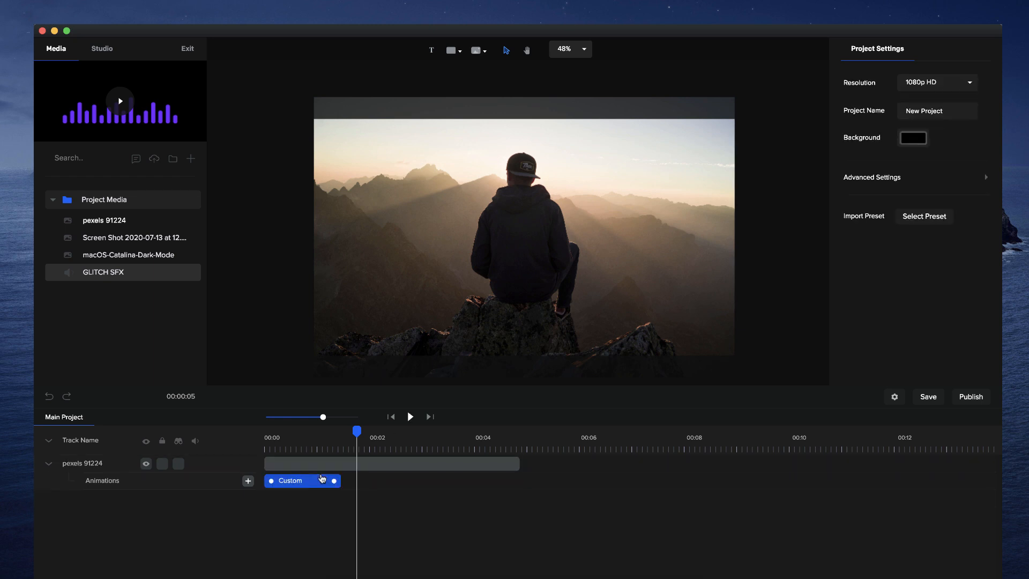
{"action": "left_click", "coordinate": [338, 465]}
{"action": "key", "text": "Delete"}
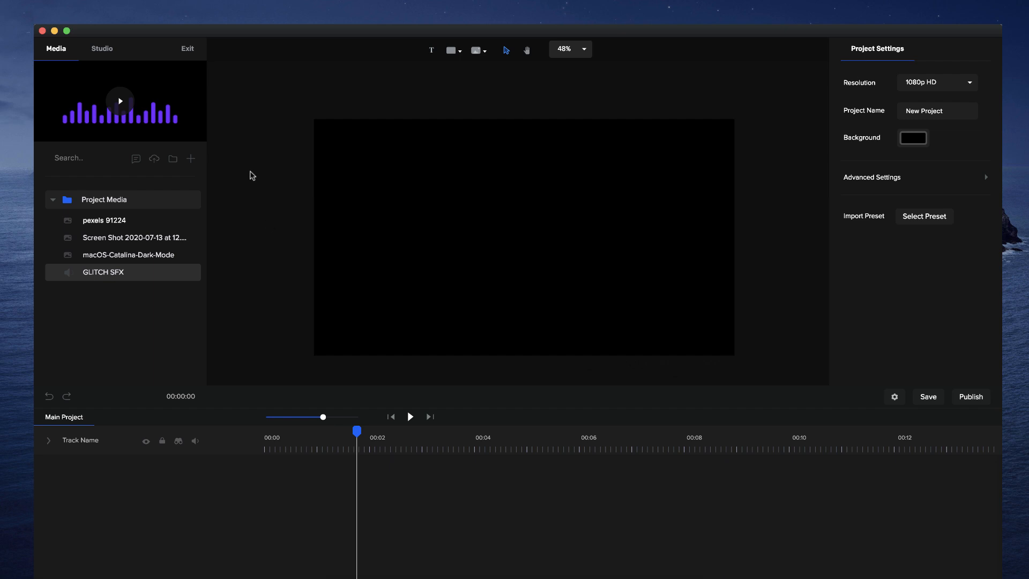
Add the Chef Character scene from the Studio library's Scenes category to the canvas
{"action": "left_click", "coordinate": [101, 49]}
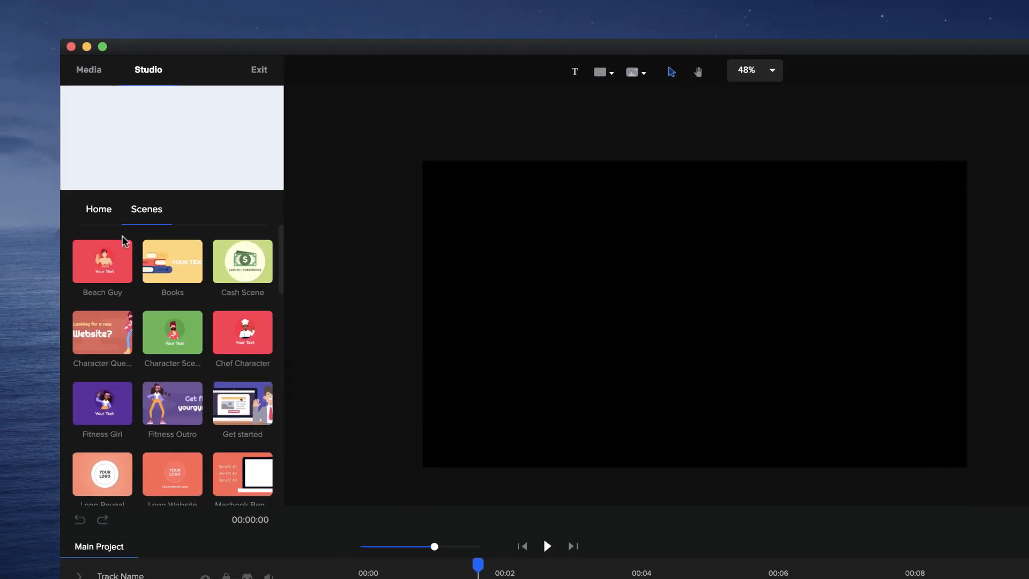
{"action": "left_click", "coordinate": [98, 214]}
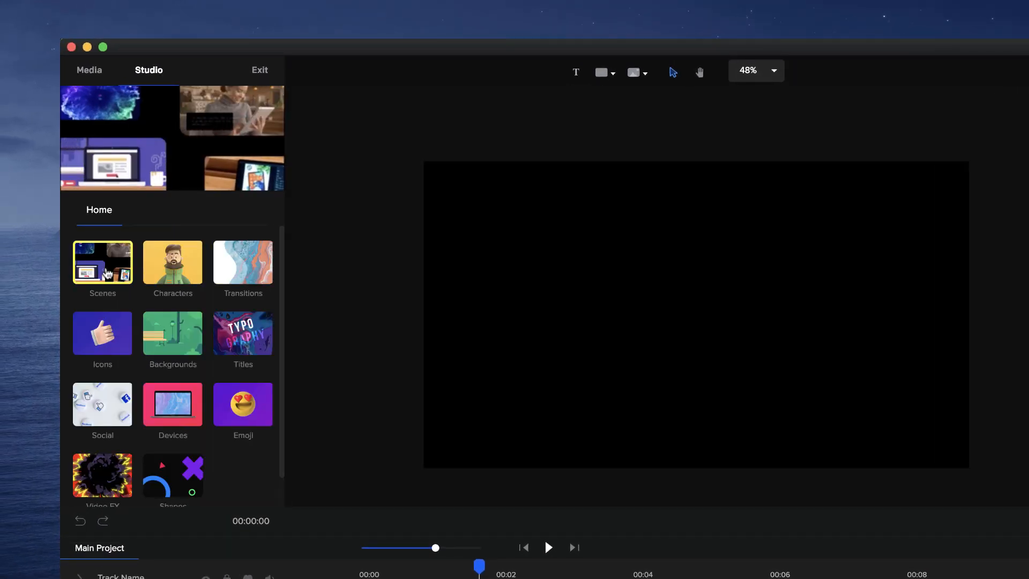
{"action": "left_click", "coordinate": [111, 274]}
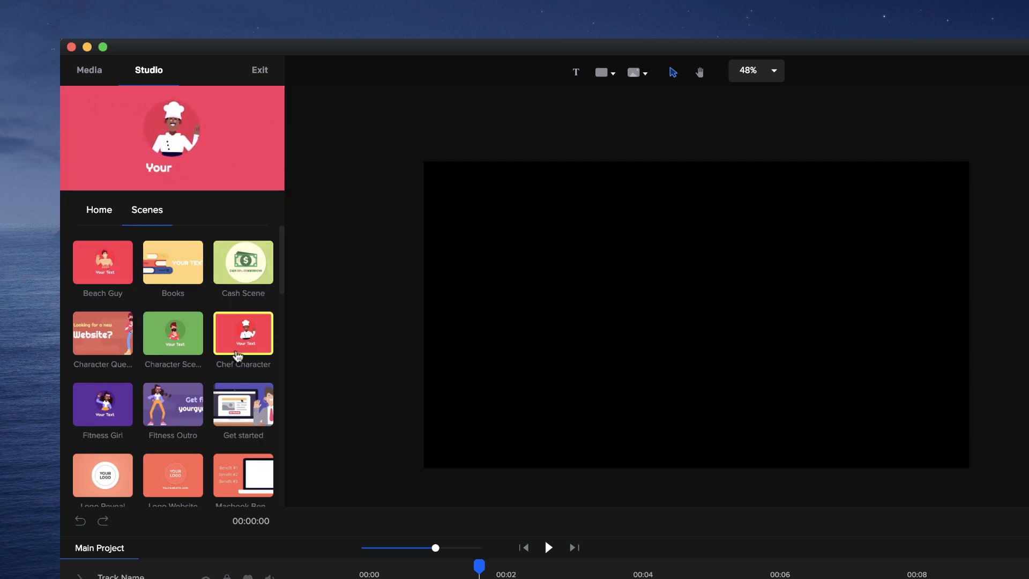
{"action": "scroll", "coordinate": [238, 355], "scroll_direction": "down", "scroll_amount": 2}
{"action": "scroll", "coordinate": [238, 356], "scroll_direction": "up", "scroll_amount": 2}
{"action": "left_click_drag", "start_coordinate": [243, 332], "coordinate": [518, 350]}
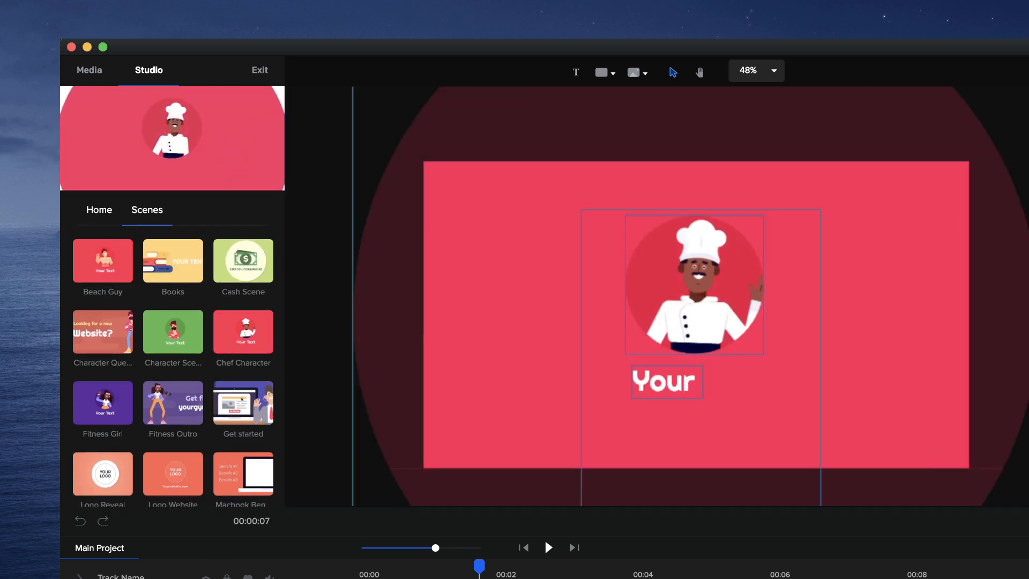
Play back the chef scene from the timeline and pause it
{"action": "left_click", "coordinate": [523, 547]}
{"action": "left_click", "coordinate": [548, 548]}
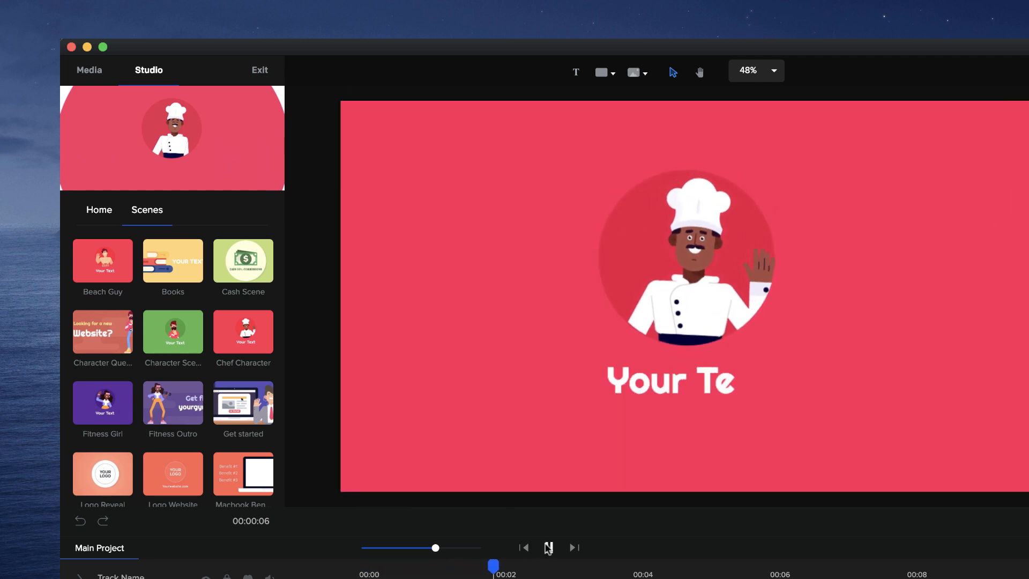
{"action": "left_click", "coordinate": [547, 547]}
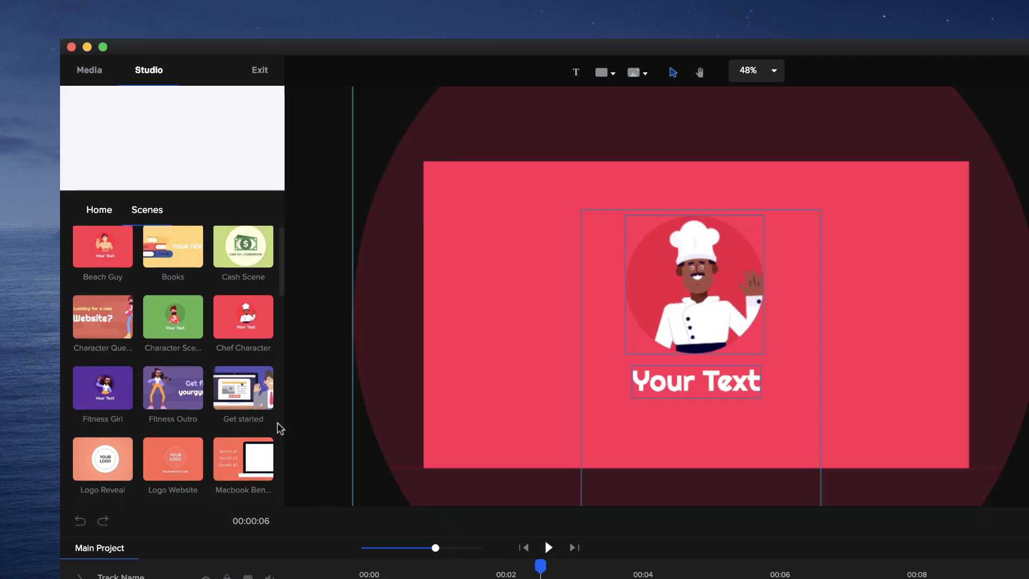
Add the Paper scene from the scene library at the current playhead position and play it
{"action": "scroll", "coordinate": [277, 427], "scroll_direction": "down", "scroll_amount": 3}
{"action": "scroll", "coordinate": [278, 423], "scroll_direction": "down", "scroll_amount": 3}
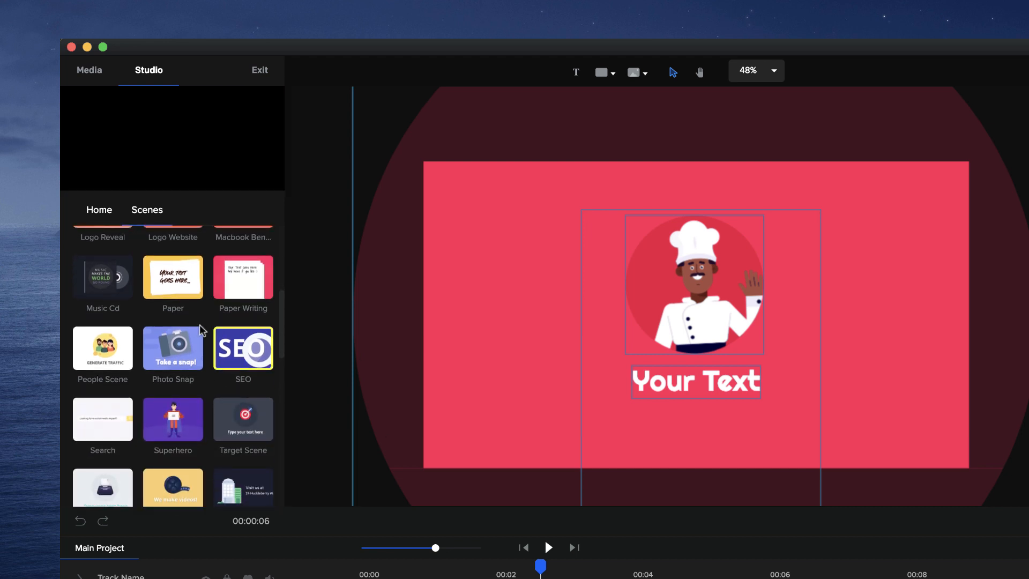
{"action": "left_click_drag", "start_coordinate": [220, 288], "coordinate": [704, 370]}
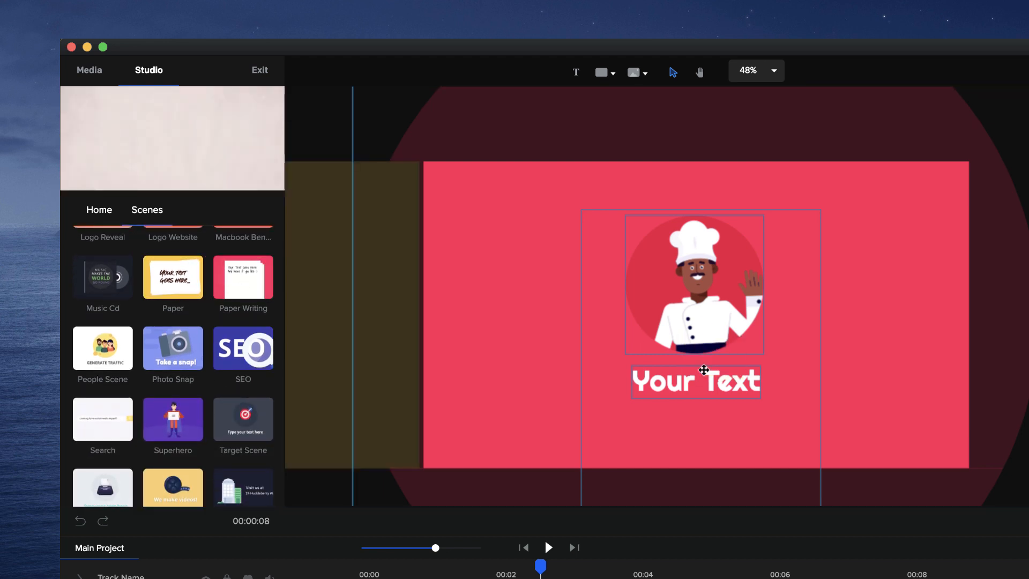
{"action": "left_click", "coordinate": [549, 549]}
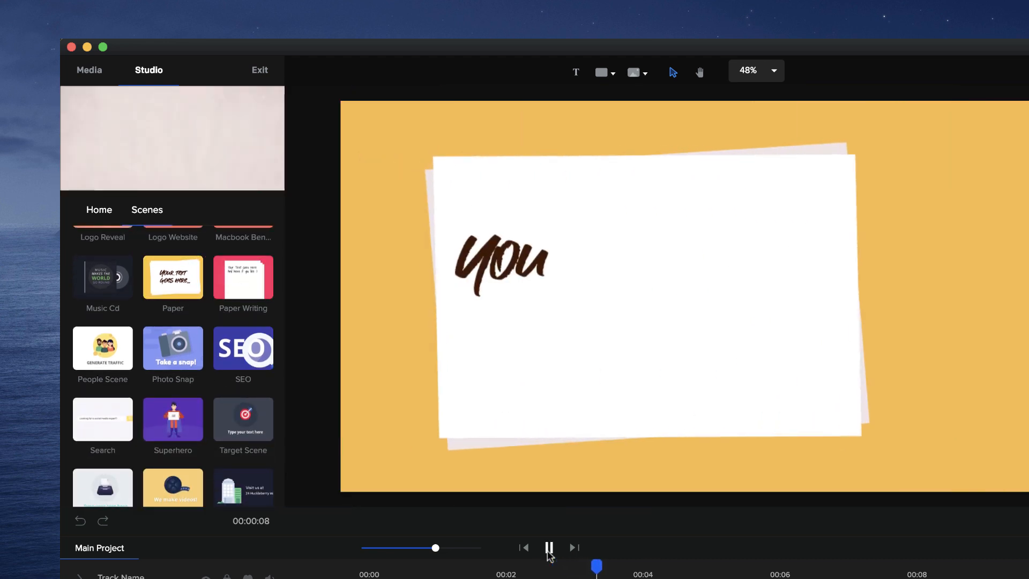
{"action": "left_click", "coordinate": [548, 547]}
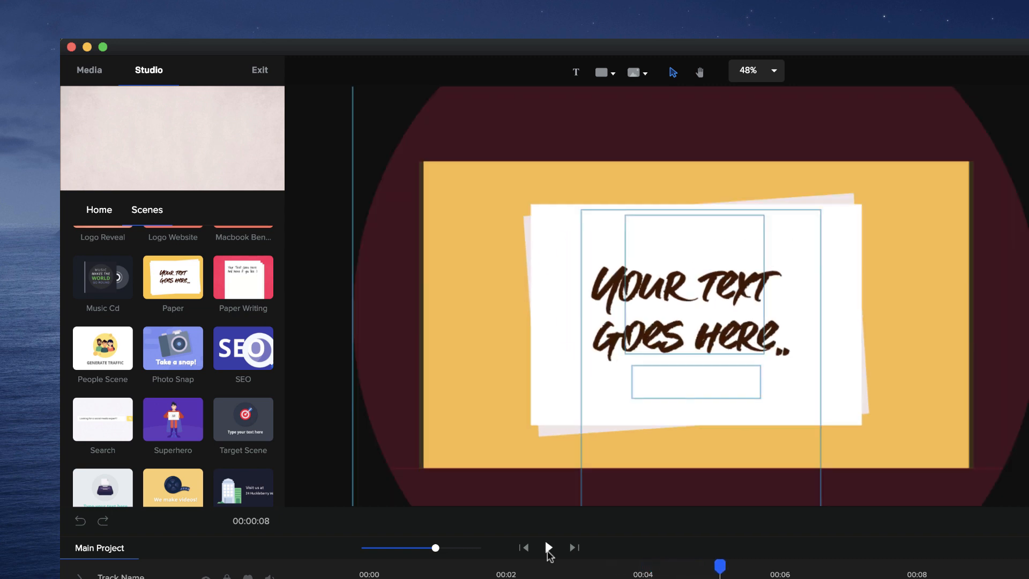
Open the chef scene and the Paper scene to examine their editable text and background, returning to the main project after each
{"action": "double_click", "coordinate": [703, 317]}
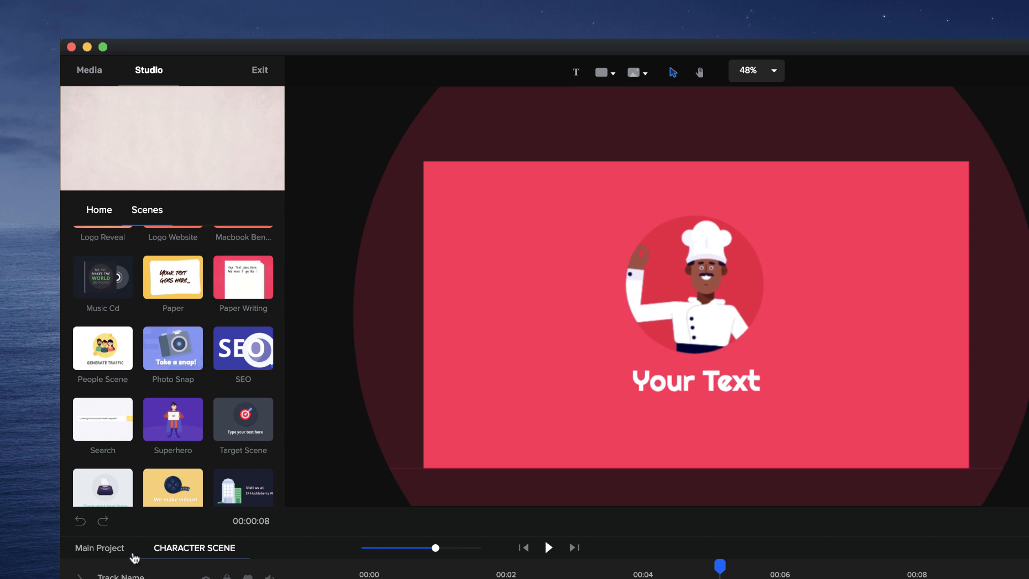
{"action": "left_click", "coordinate": [115, 549]}
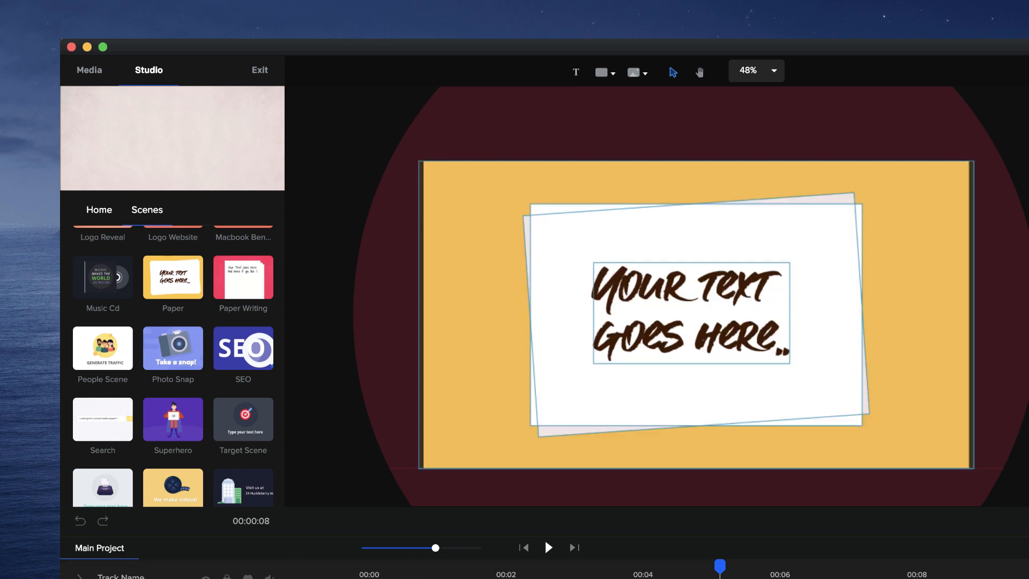
{"action": "double_click", "coordinate": [695, 314]}
{"action": "left_click", "coordinate": [709, 349]}
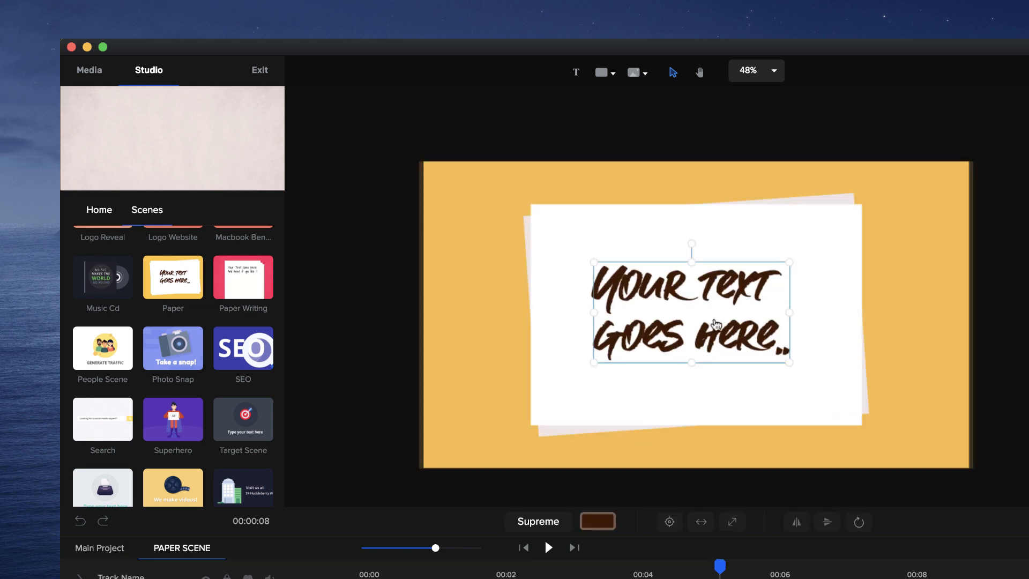
{"action": "double_click", "coordinate": [721, 294]}
{"action": "left_click", "coordinate": [934, 237]}
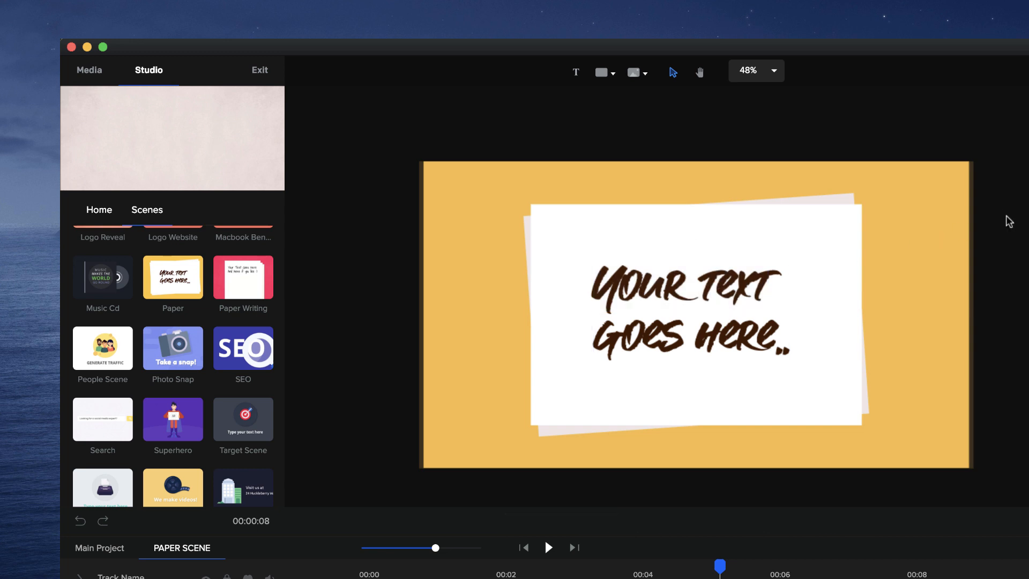
{"action": "left_click", "coordinate": [921, 216]}
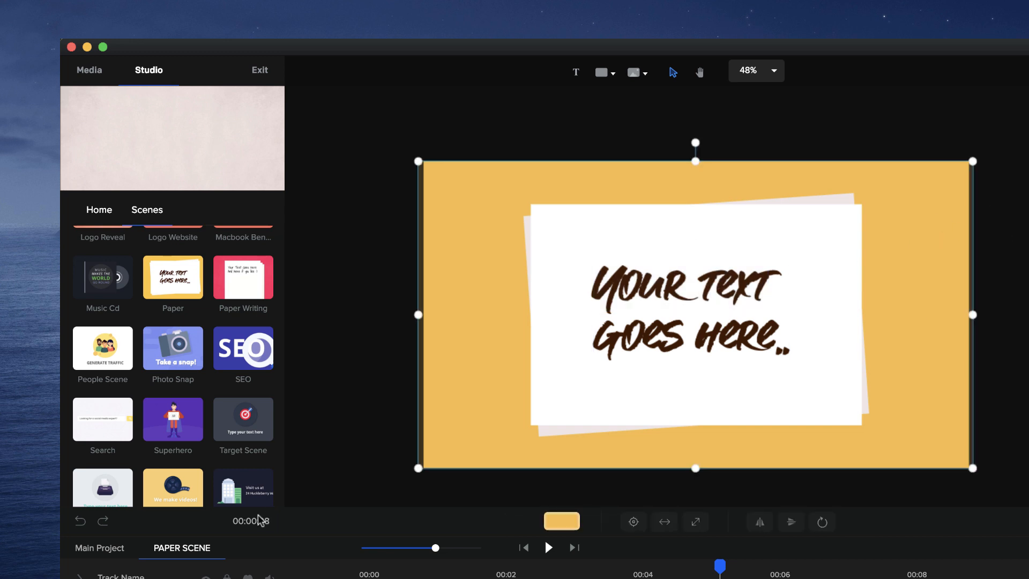
{"action": "left_click", "coordinate": [100, 548]}
Browse through the remaining ready-made scenes in the Studio library
{"action": "scroll", "coordinate": [173, 391], "scroll_direction": "down", "scroll_amount": 10}
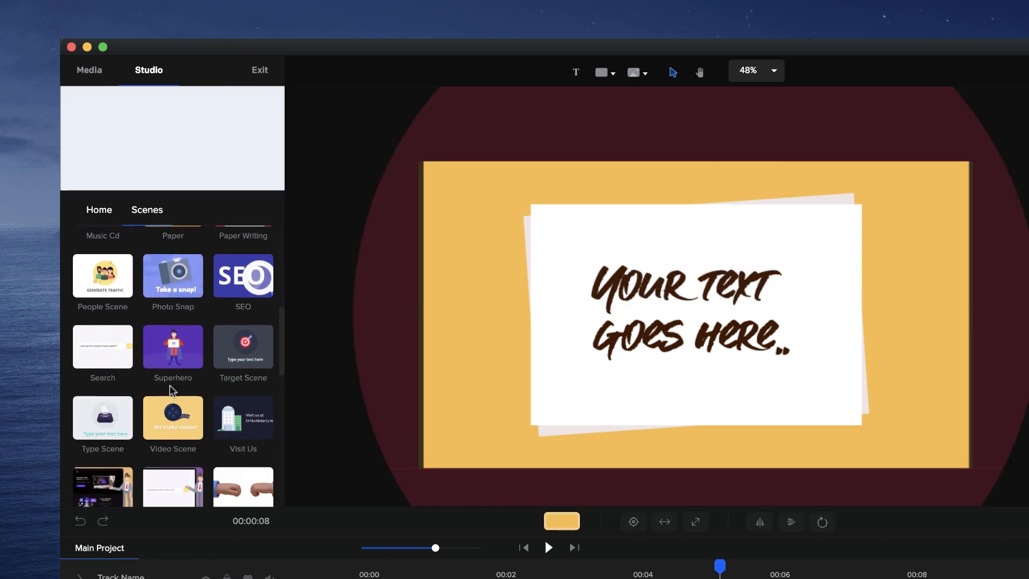
{"action": "scroll", "coordinate": [173, 391], "scroll_direction": "down", "scroll_amount": 5}
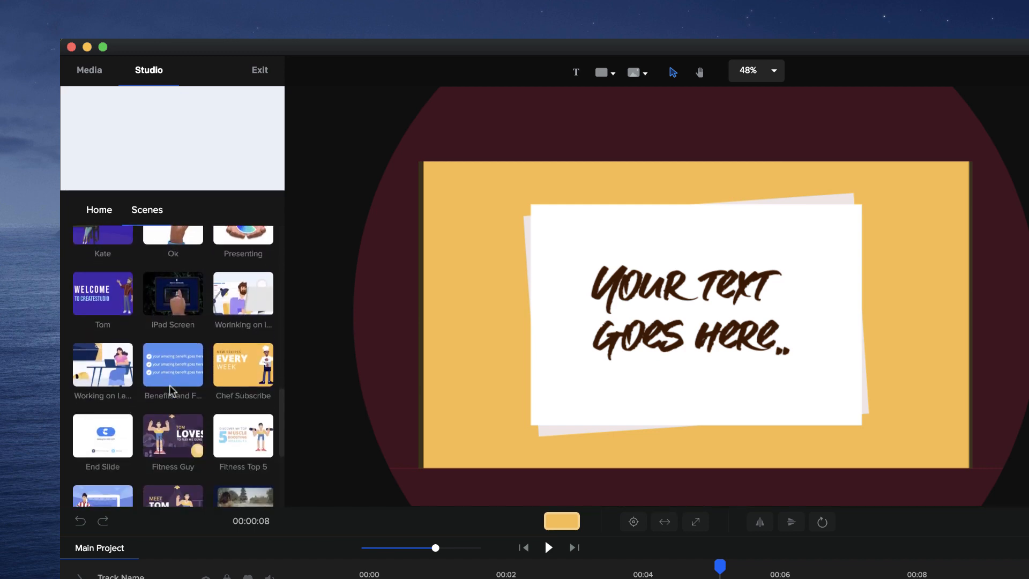
{"action": "scroll", "coordinate": [244, 327], "scroll_direction": "up", "scroll_amount": 4}
{"action": "scroll", "coordinate": [244, 327], "scroll_direction": "up", "scroll_amount": 8}
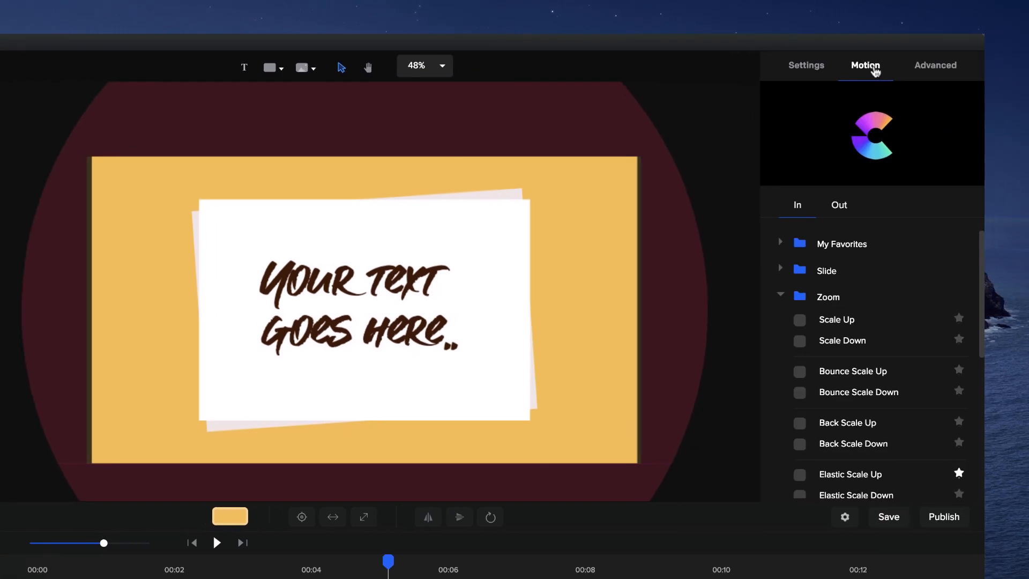
Expand the 3D category of entrance motion presets and preview Rotate X Bounce and Rotate Y
{"action": "left_click", "coordinate": [774, 295]}
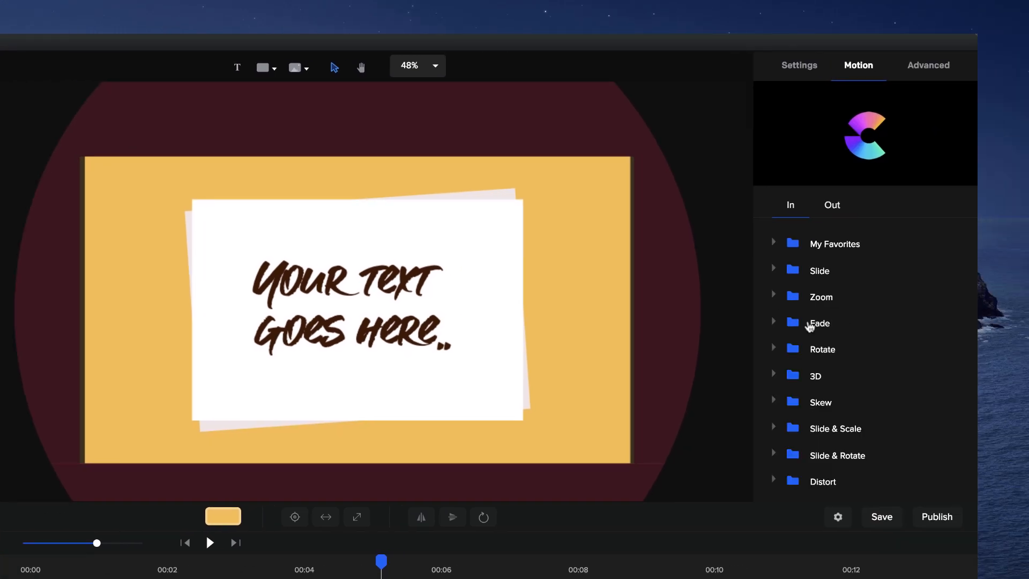
{"action": "left_click", "coordinate": [777, 376]}
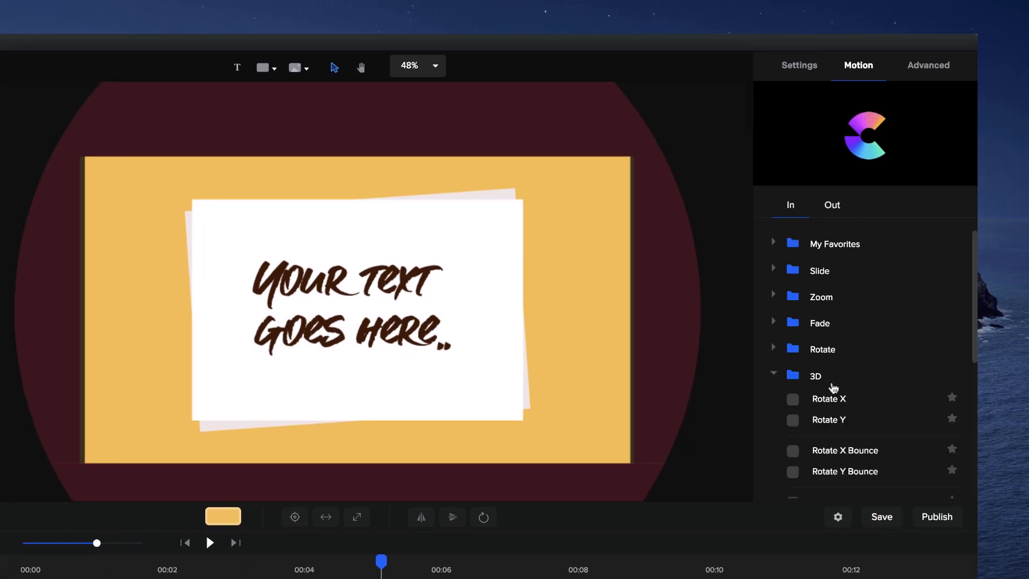
{"action": "scroll", "coordinate": [834, 390], "scroll_direction": "down", "scroll_amount": 2}
{"action": "left_click", "coordinate": [864, 351]}
{"action": "left_click", "coordinate": [871, 319]}
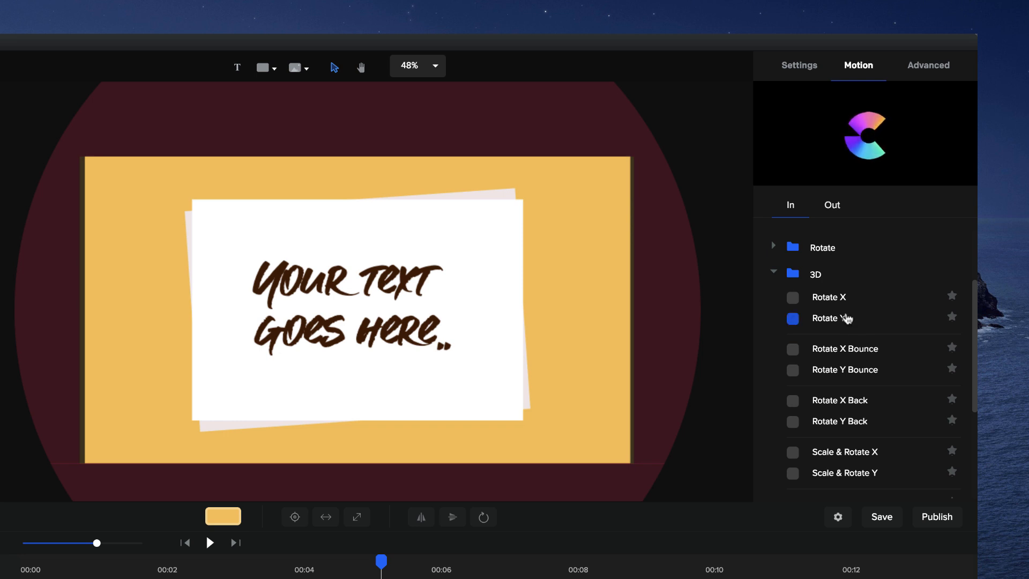
Preview the Scale & Rotate Y, Scale & Rotate Y Back and Scale & Rotate XY entrance presets
{"action": "scroll", "coordinate": [858, 321], "scroll_direction": "down", "scroll_amount": 3}
{"action": "left_click", "coordinate": [852, 324]}
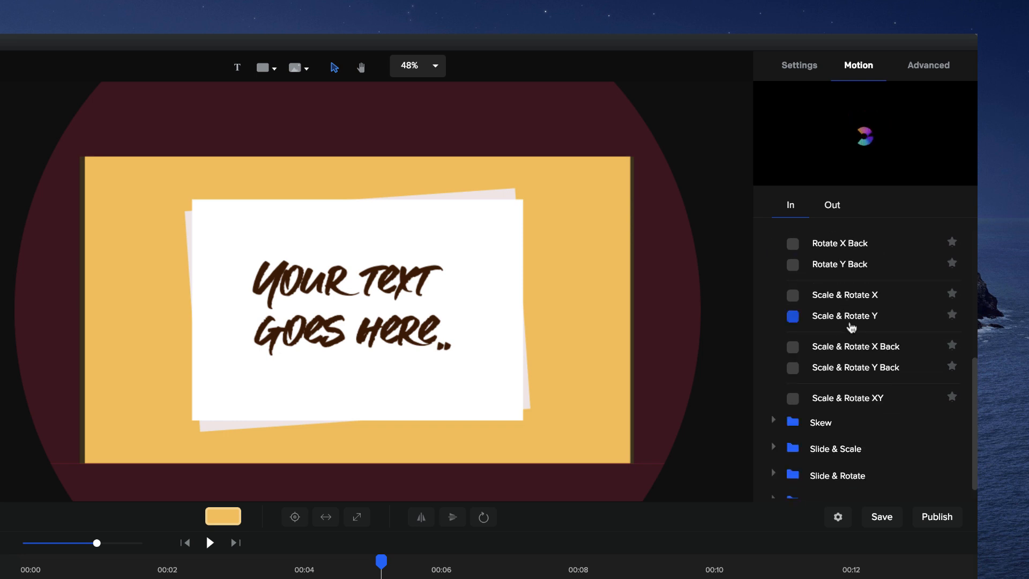
{"action": "left_click", "coordinate": [860, 373]}
{"action": "left_click", "coordinate": [862, 408]}
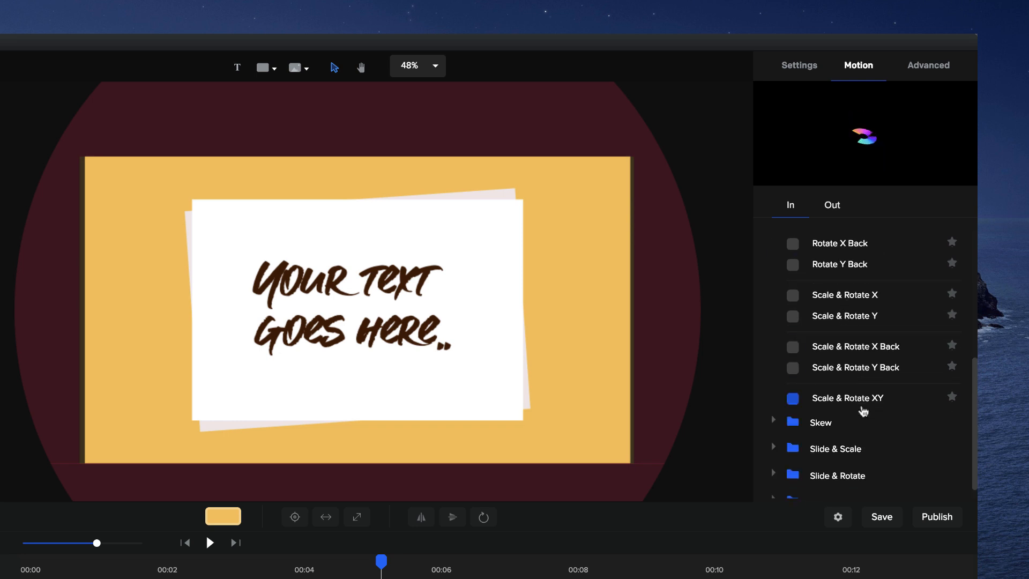
{"action": "left_click", "coordinate": [834, 401]}
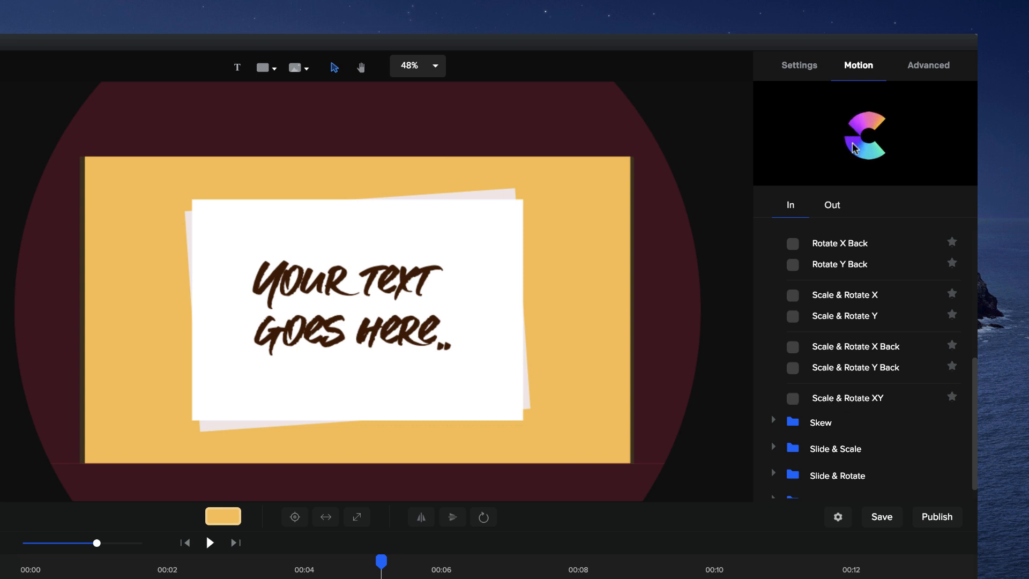
{"action": "left_click", "coordinate": [866, 347]}
{"action": "left_click", "coordinate": [794, 400]}
{"action": "left_click", "coordinate": [808, 372]}
{"action": "scroll", "coordinate": [864, 321], "scroll_direction": "up", "scroll_amount": 3}
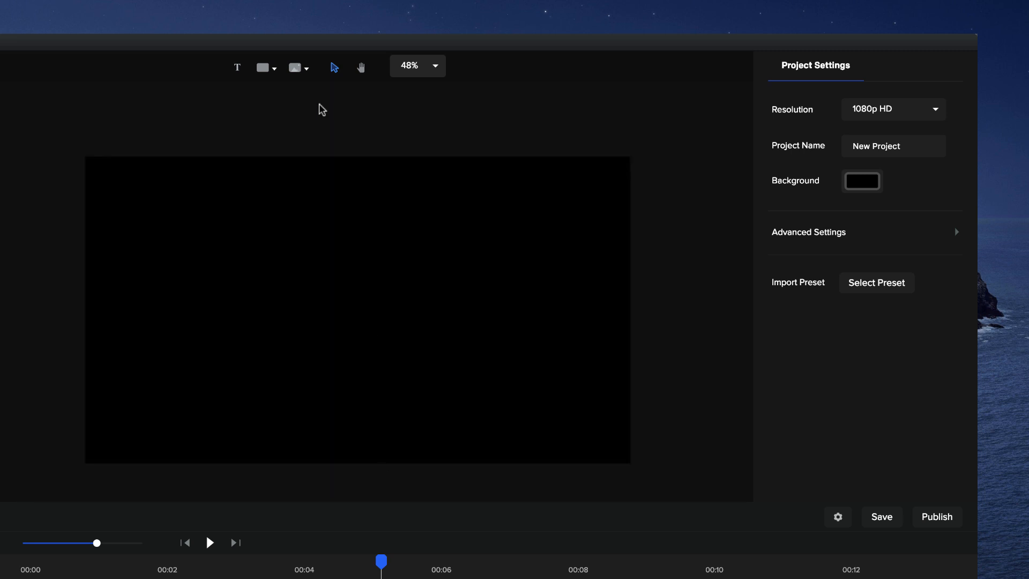
Add the macOS-Catalina-Dark-Mode image, scale it to fill the canvas, and move its clip and the playhead to 00:00
{"action": "left_click", "coordinate": [265, 69]}
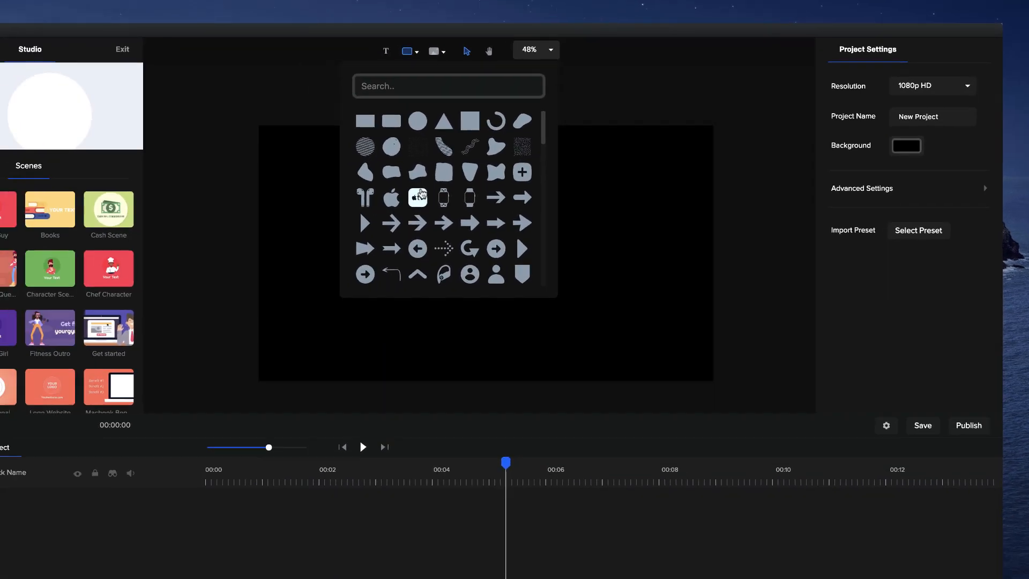
{"action": "left_click", "coordinate": [49, 46]}
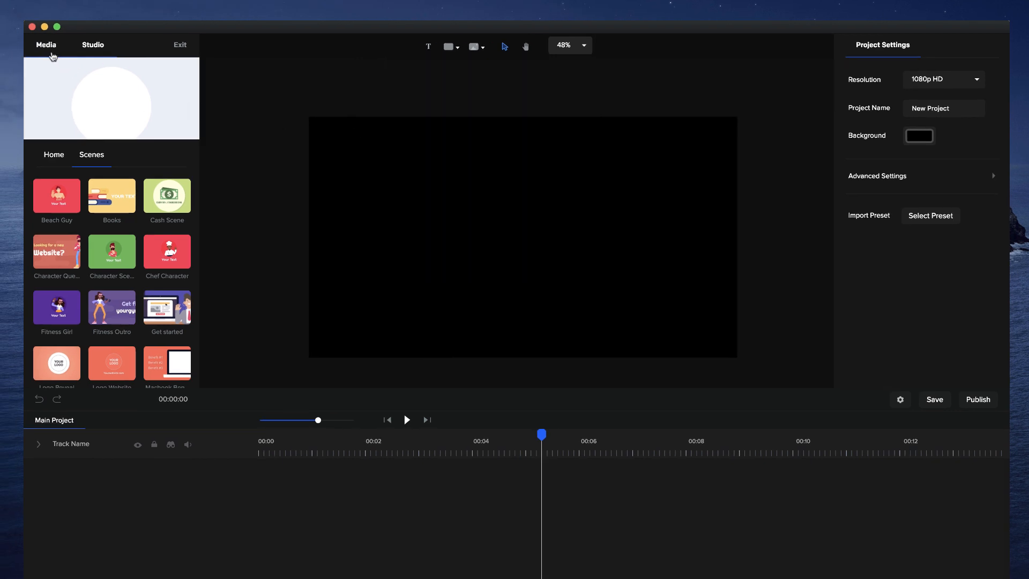
{"action": "left_click", "coordinate": [140, 257]}
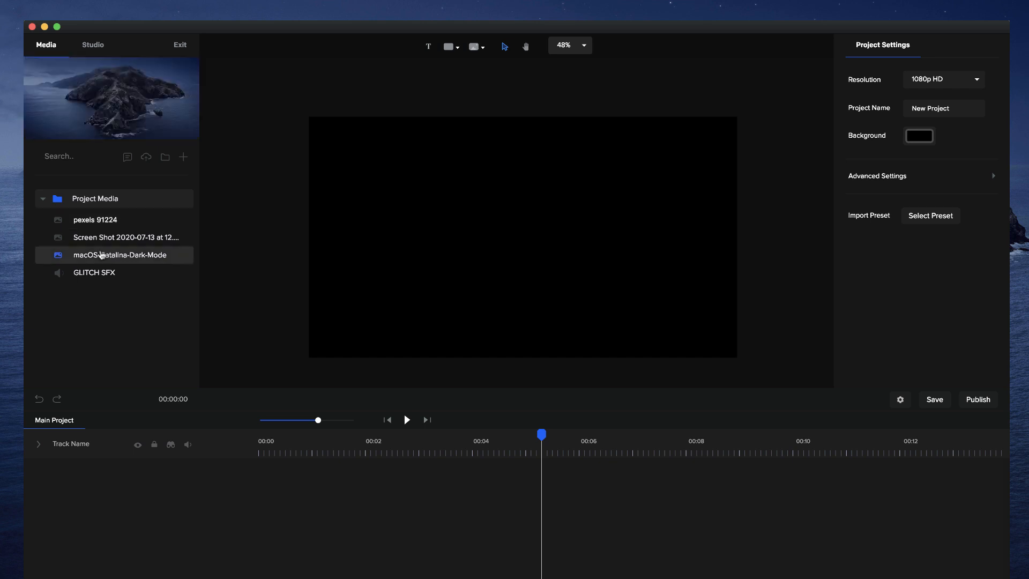
{"action": "left_click_drag", "start_coordinate": [102, 255], "coordinate": [451, 249]}
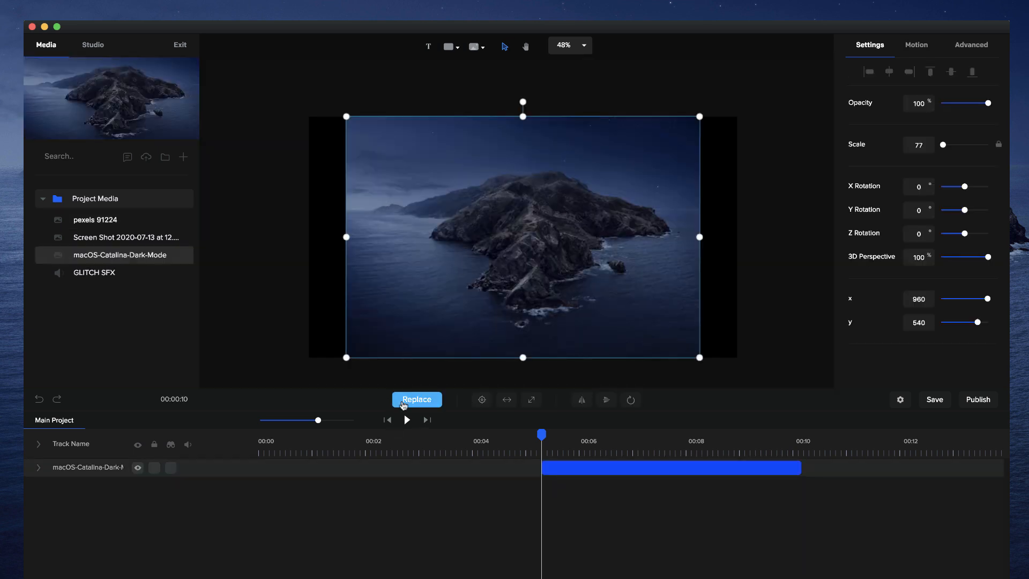
{"action": "left_click", "coordinate": [531, 400]}
{"action": "left_click_drag", "start_coordinate": [588, 469], "coordinate": [236, 471]}
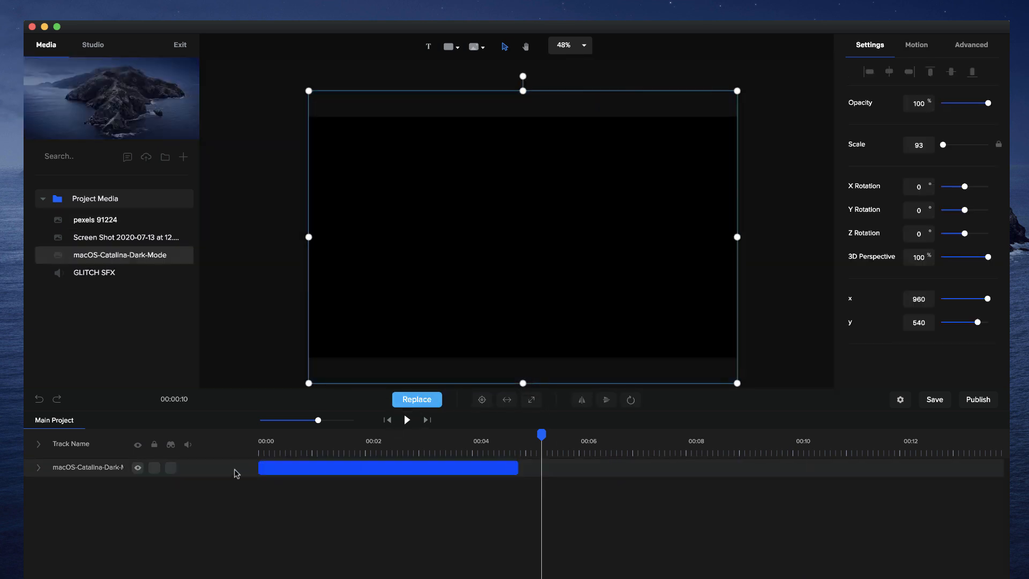
{"action": "left_click", "coordinate": [387, 420]}
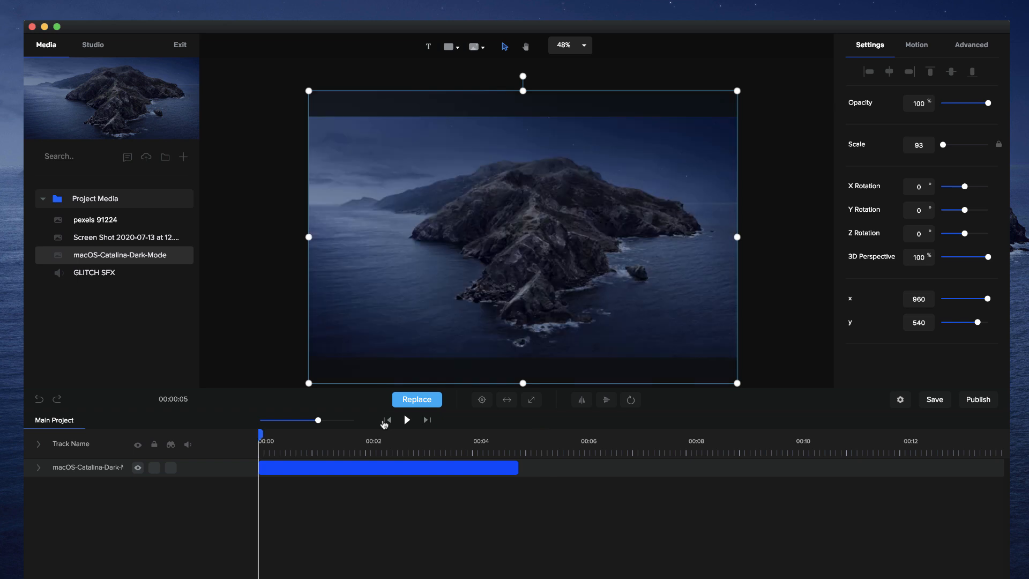
Add the pexels 91224 image above the macOS-Catalina-Dark-Mode image at 00:00 and scale it to fill the canvas
{"action": "left_click", "coordinate": [105, 229]}
{"action": "left_click_drag", "start_coordinate": [105, 229], "coordinate": [435, 241]}
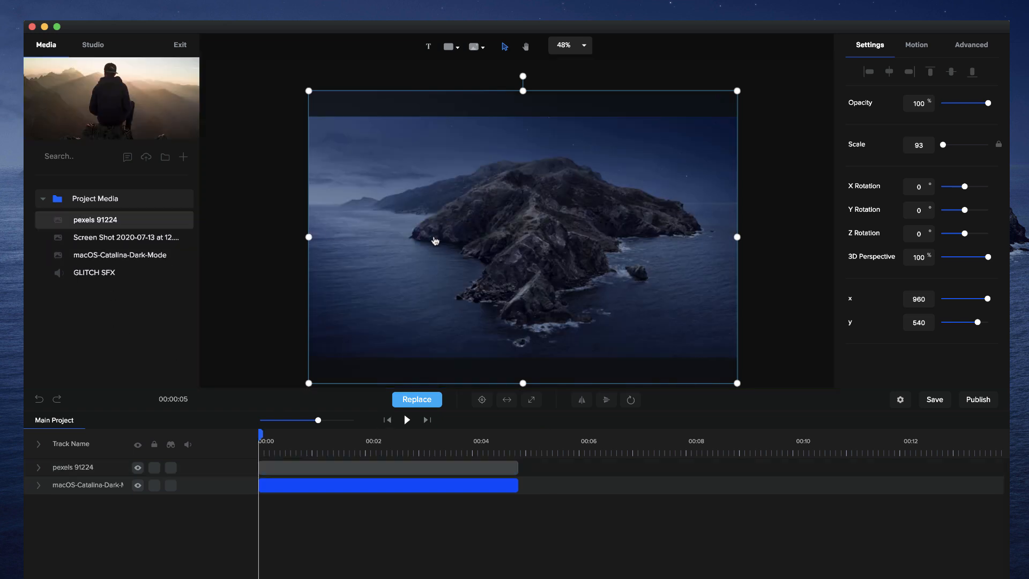
{"action": "left_click", "coordinate": [531, 400]}
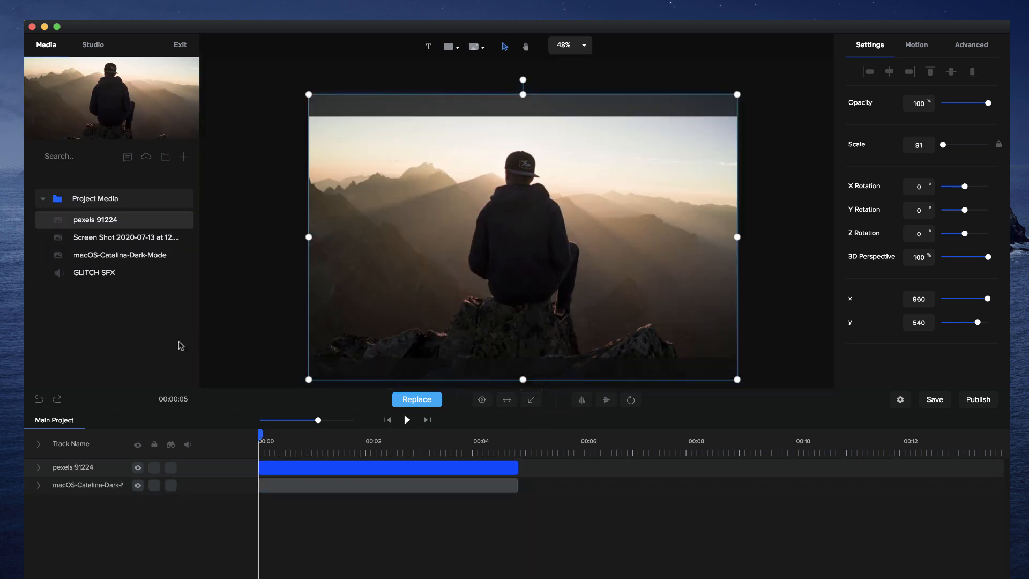
Place a white circle shape over the pexels 91224 image near the canvas centre, at about x 934, y 582
{"action": "left_click", "coordinate": [451, 47]}
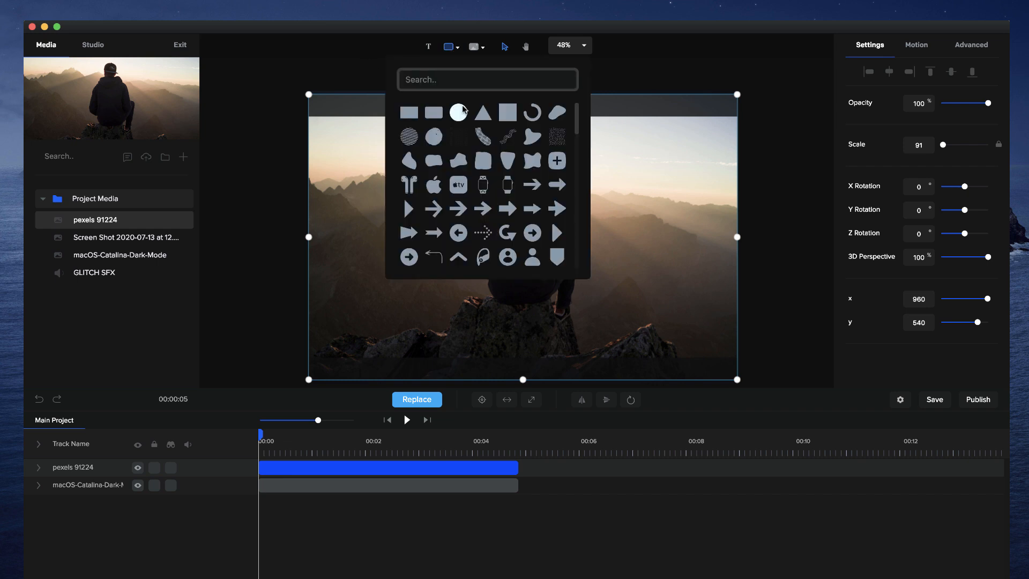
{"action": "left_click", "coordinate": [458, 112]}
{"action": "left_click", "coordinate": [625, 283]}
{"action": "left_click_drag", "start_coordinate": [625, 282], "coordinate": [538, 263]}
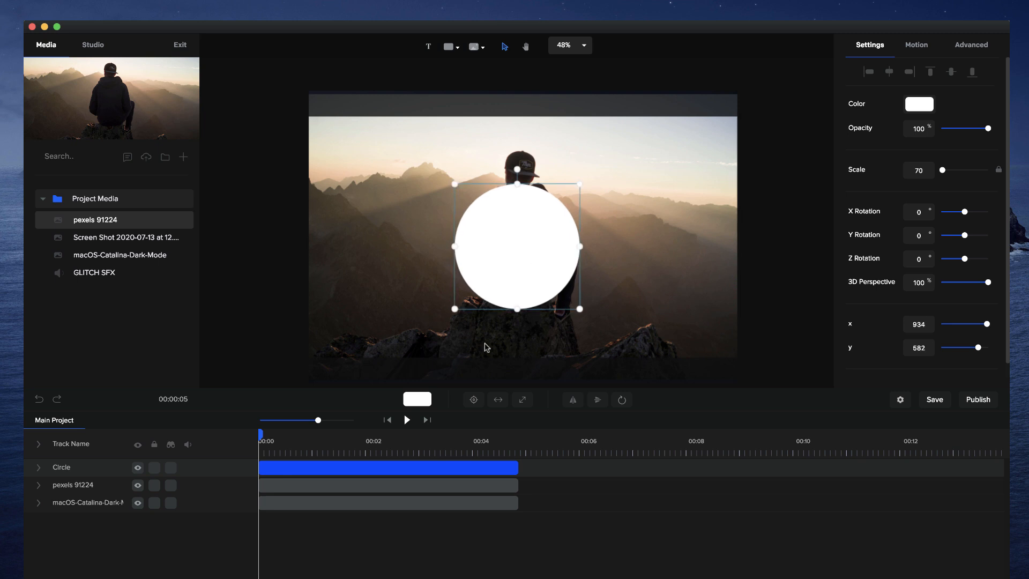
Mask the pexels 91224 image with the circle shape
{"action": "right_click", "coordinate": [355, 465]}
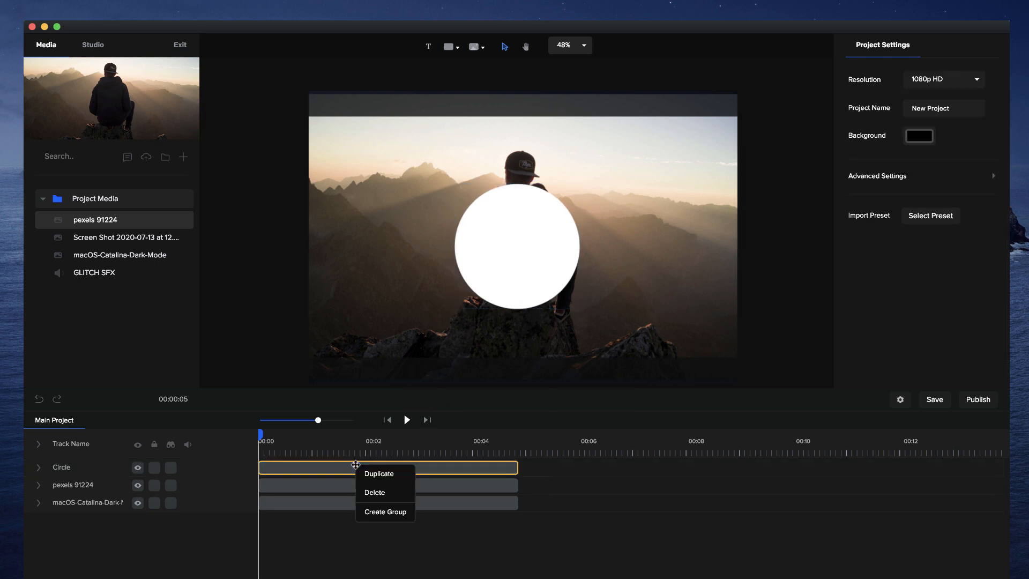
{"action": "left_click", "coordinate": [307, 489]}
{"action": "right_click", "coordinate": [307, 488]}
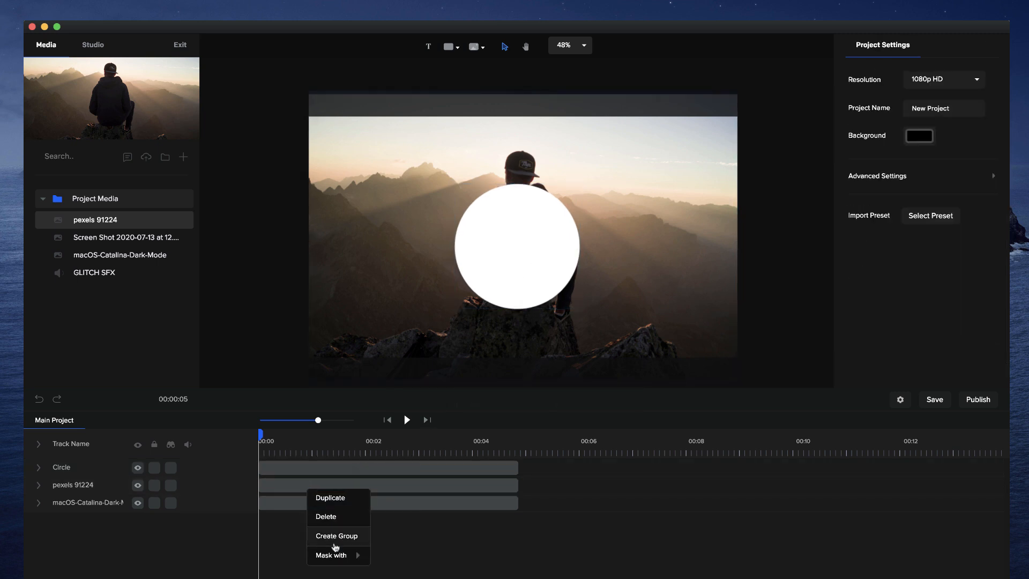
{"action": "mouse_move", "coordinate": [339, 562]}
{"action": "left_click", "coordinate": [387, 555]}
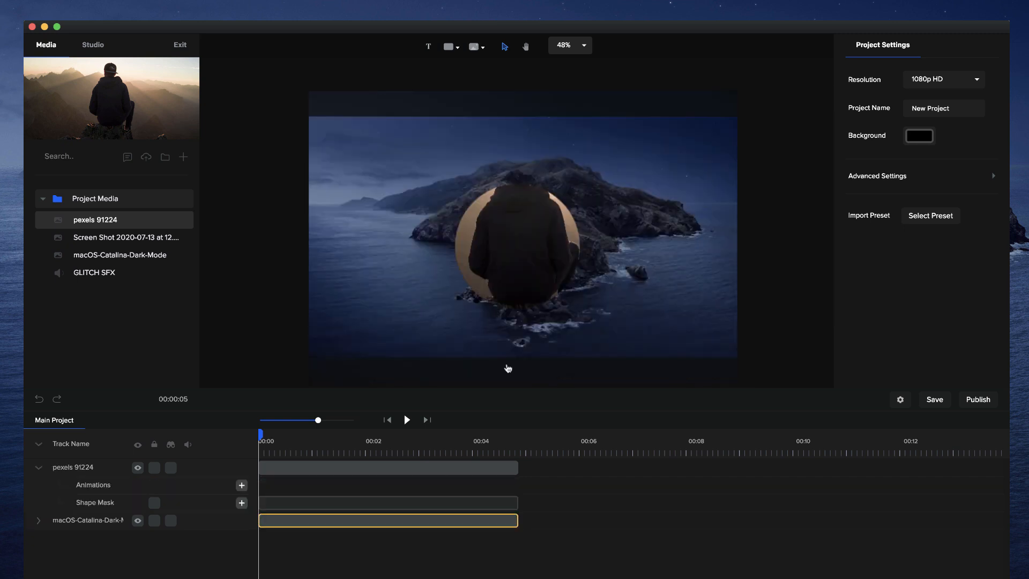
Scale the masked pexels 91224 image down to 76 and reposition it to about x 945, y 593
{"action": "left_click", "coordinate": [557, 216]}
{"action": "left_click", "coordinate": [590, 232]}
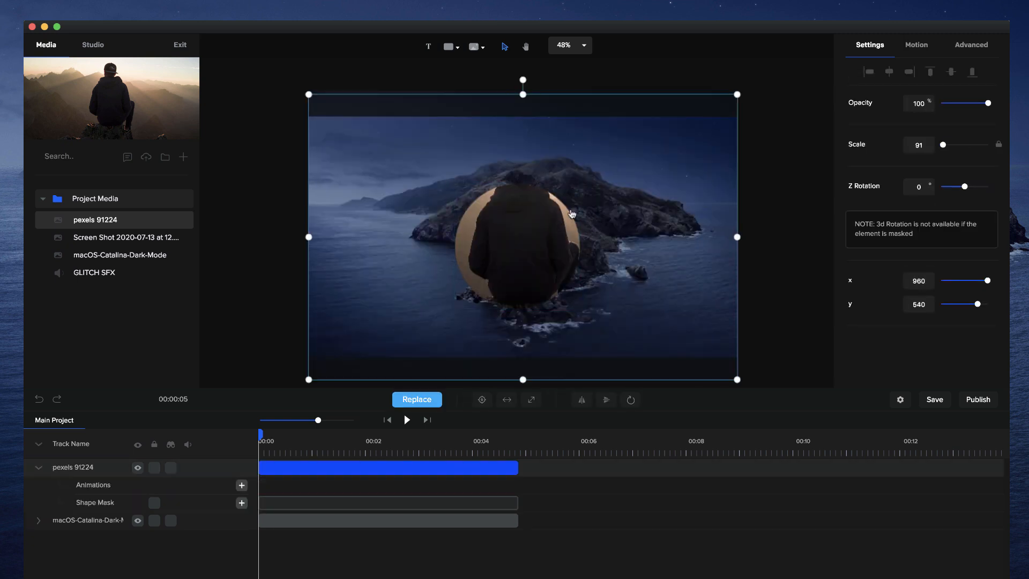
{"action": "left_click_drag", "start_coordinate": [737, 94], "coordinate": [668, 140]}
{"action": "left_click_drag", "start_coordinate": [639, 183], "coordinate": [671, 172]}
Set the circle mask's Inverted option to Yes
{"action": "left_click", "coordinate": [543, 270]}
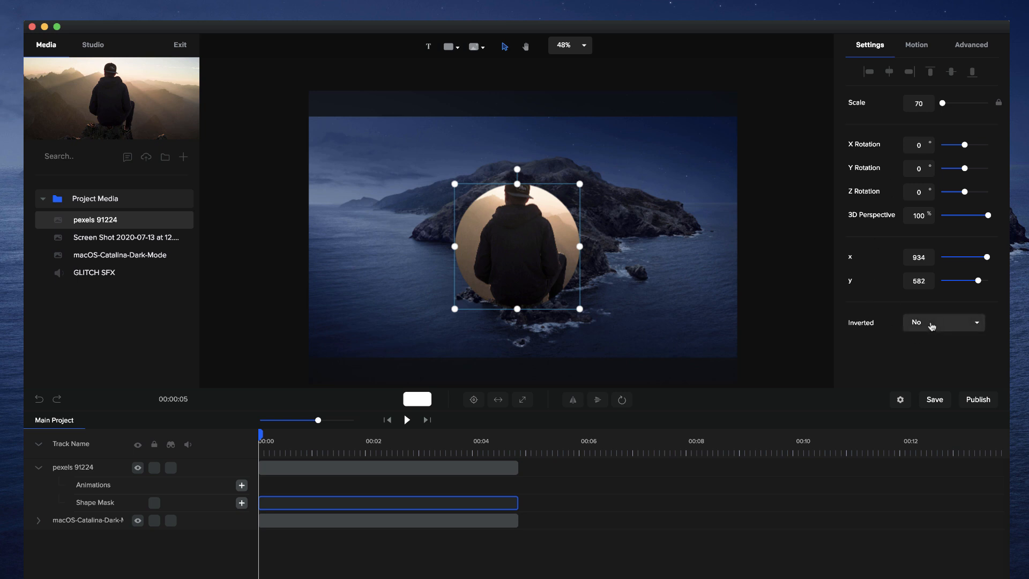
{"action": "left_click", "coordinate": [929, 342]}
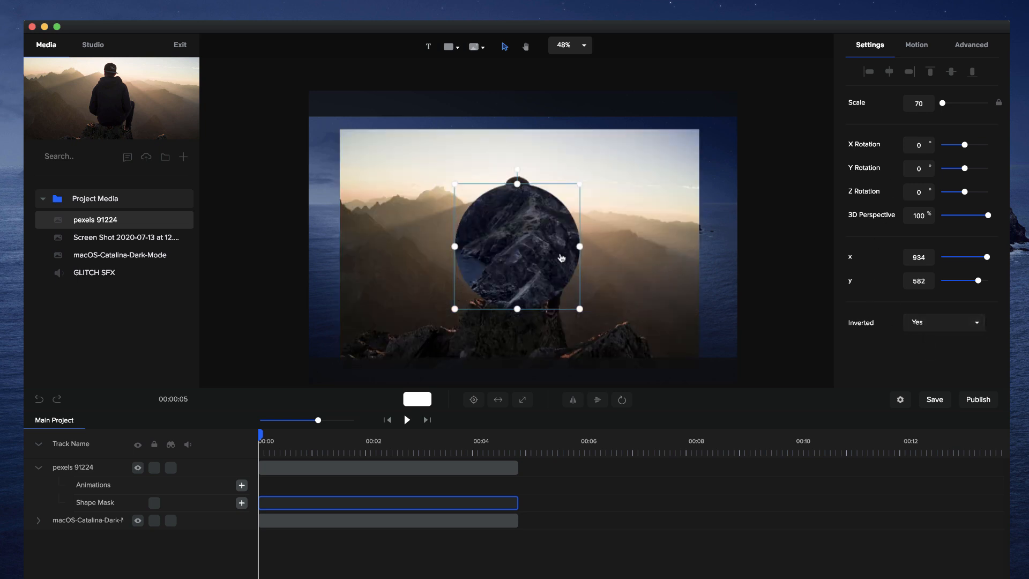
Enlarge the circle mask to scale 93 at about x 935, y 549 and set its Inverted option back to No
{"action": "mouse_move", "coordinate": [555, 255]}
{"action": "left_mouse_down"}
{"action": "mouse_move", "coordinate": [538, 256]}
{"action": "mouse_move", "coordinate": [542, 285]}
{"action": "mouse_move", "coordinate": [524, 285]}
{"action": "mouse_move", "coordinate": [495, 214]}
{"action": "mouse_move", "coordinate": [590, 220]}
{"action": "mouse_move", "coordinate": [558, 276]}
{"action": "mouse_move", "coordinate": [559, 253]}
{"action": "left_mouse_up"}
{"action": "left_click_drag", "start_coordinate": [586, 306], "coordinate": [574, 279]}
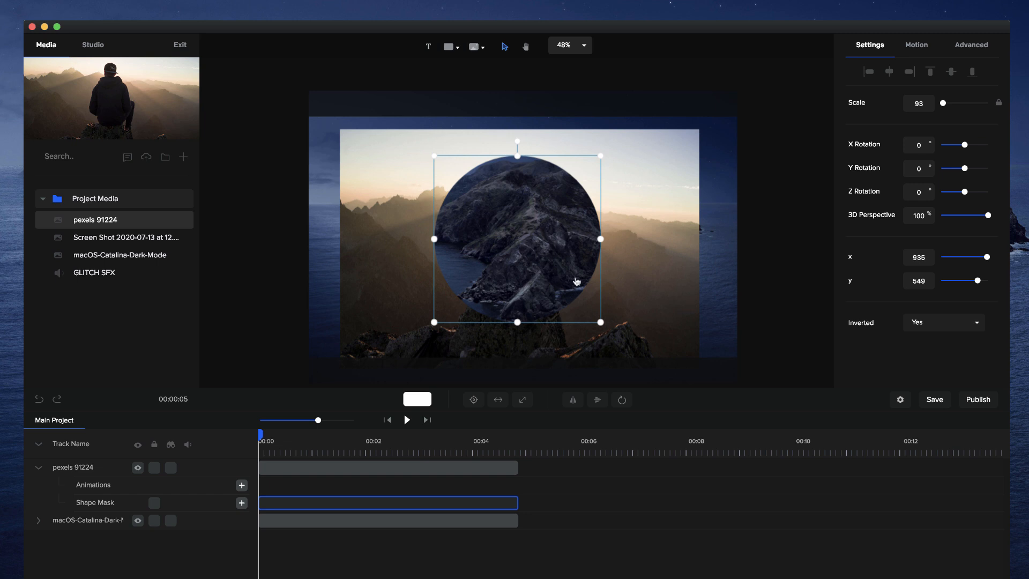
{"action": "left_click", "coordinate": [957, 324]}
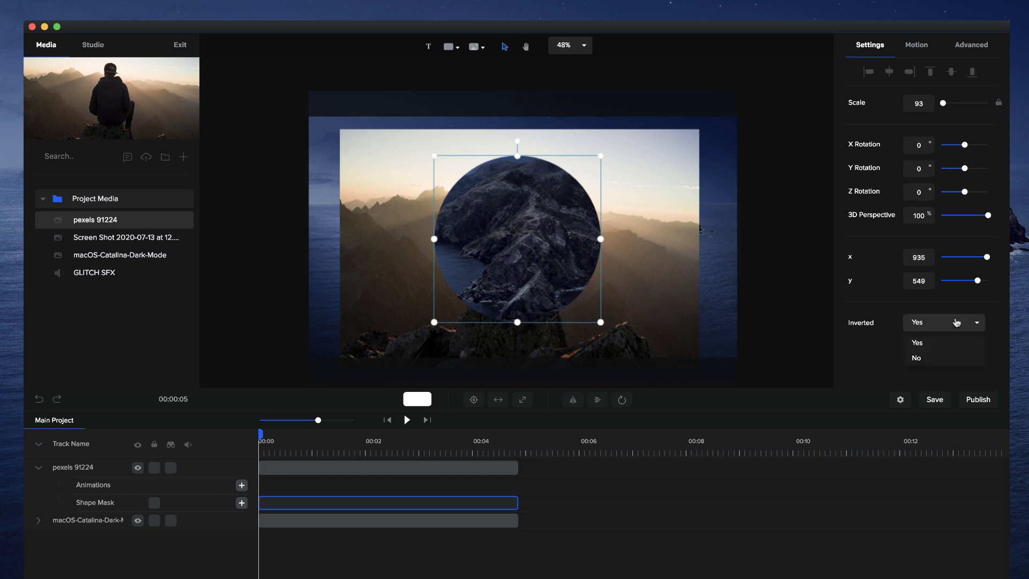
{"action": "left_click", "coordinate": [940, 357]}
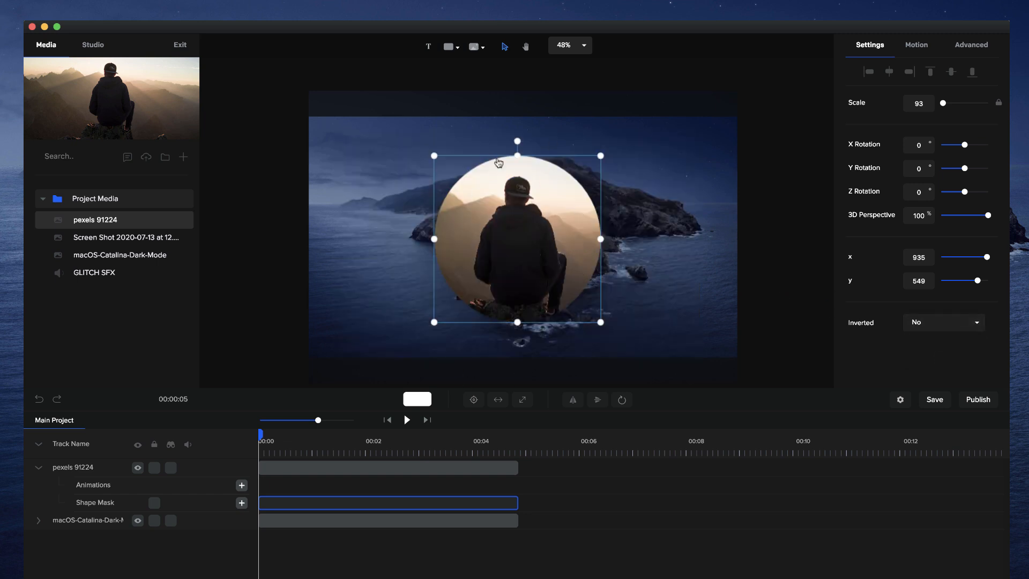
Delete the masked pexels 91224 image and lock the macOS-Catalina-Dark-Mode track
{"action": "left_click", "coordinate": [384, 469]}
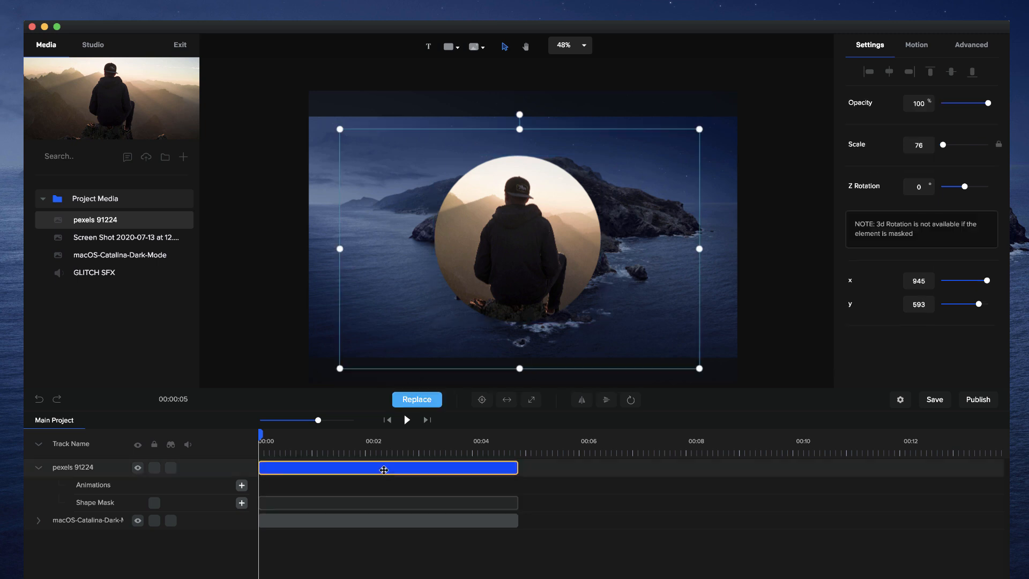
{"action": "key", "text": "Delete"}
{"action": "left_click", "coordinate": [384, 469]}
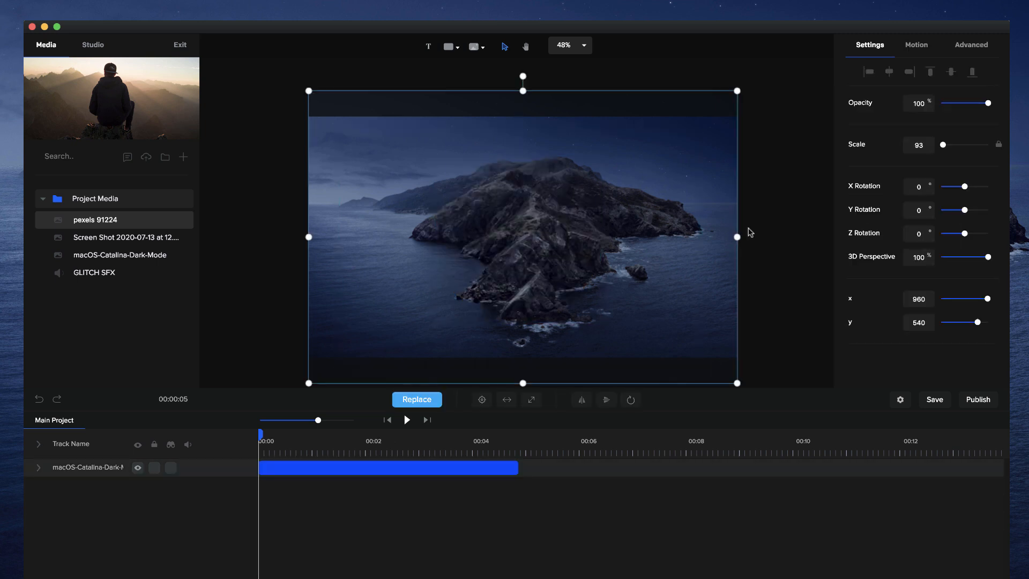
{"action": "left_click", "coordinate": [154, 469]}
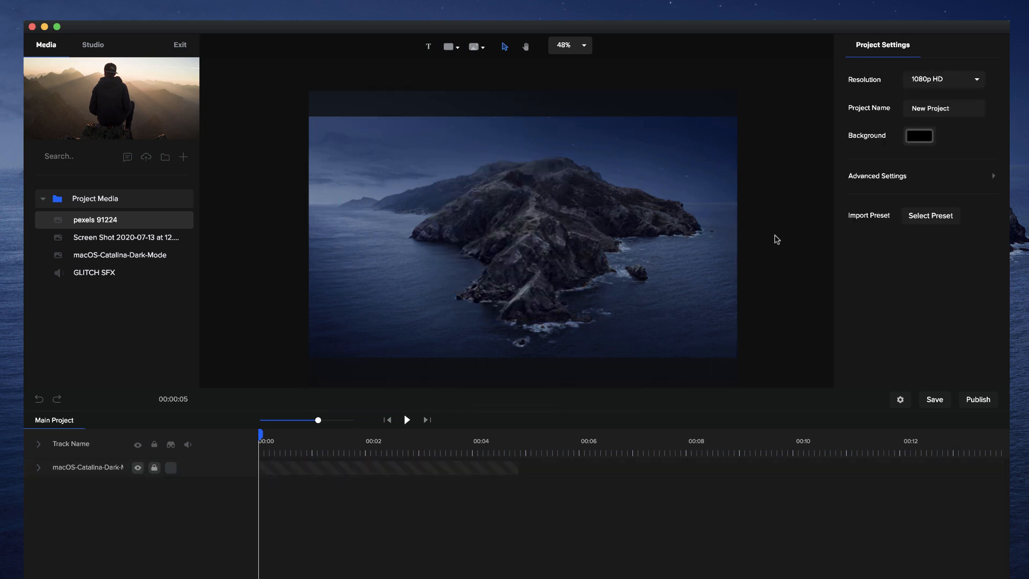
Add a white circle shape in the centre of the canvas at x 960, y 540
{"action": "left_click", "coordinate": [448, 47]}
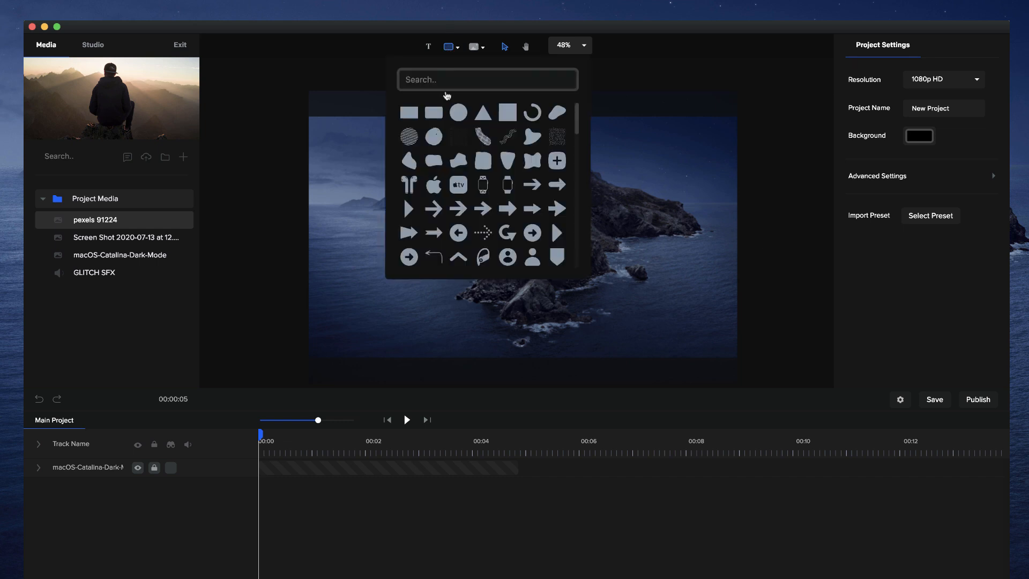
{"action": "left_click", "coordinate": [458, 112]}
{"action": "left_click", "coordinate": [473, 400]}
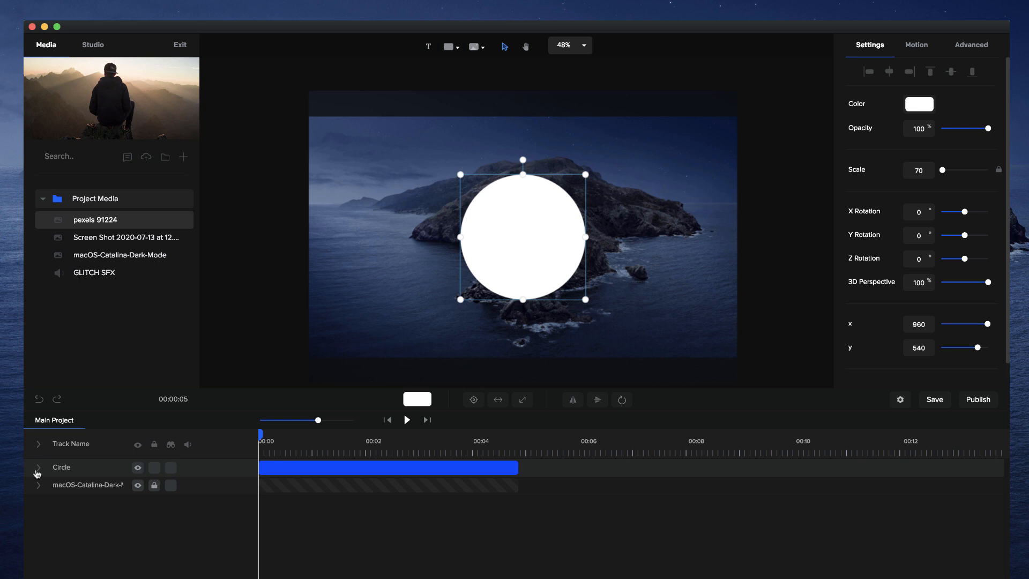
Add a custom animation with Scale enabled to the circle and set its starting scale to 0 at 00:00
{"action": "left_click", "coordinate": [38, 468]}
{"action": "left_click", "coordinate": [242, 485]}
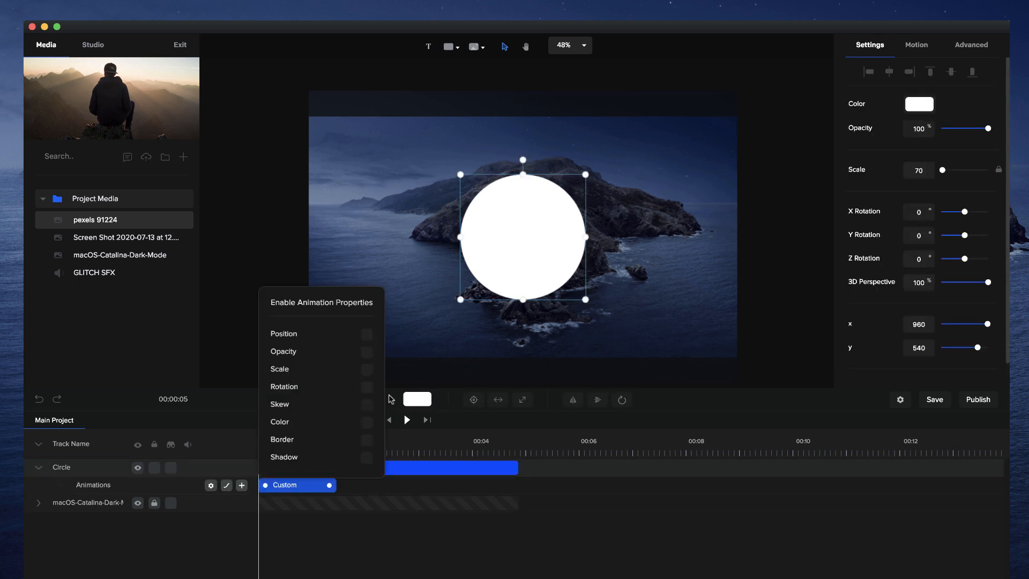
{"action": "left_click", "coordinate": [366, 371]}
{"action": "left_click", "coordinate": [432, 549]}
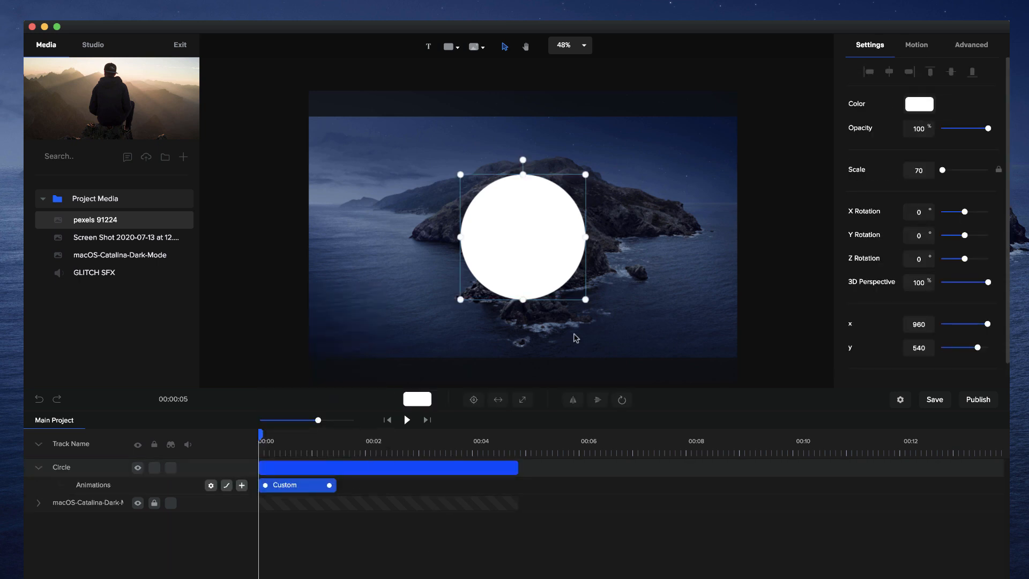
{"action": "left_click_drag", "start_coordinate": [944, 168], "coordinate": [941, 170]}
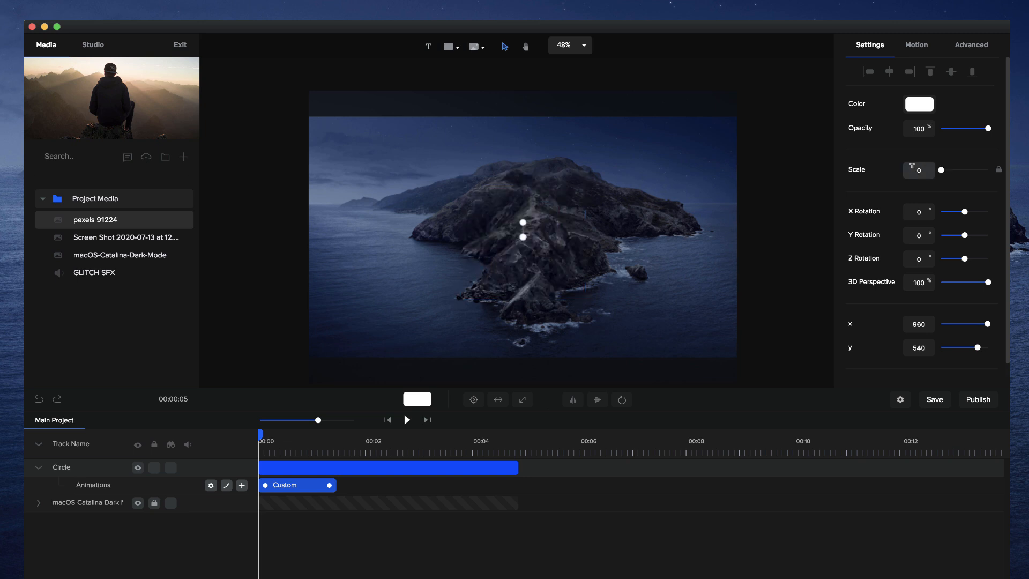
Shorten the circle's scale animation to end shortly before 00:01 and preview it
{"action": "left_click", "coordinate": [408, 419]}
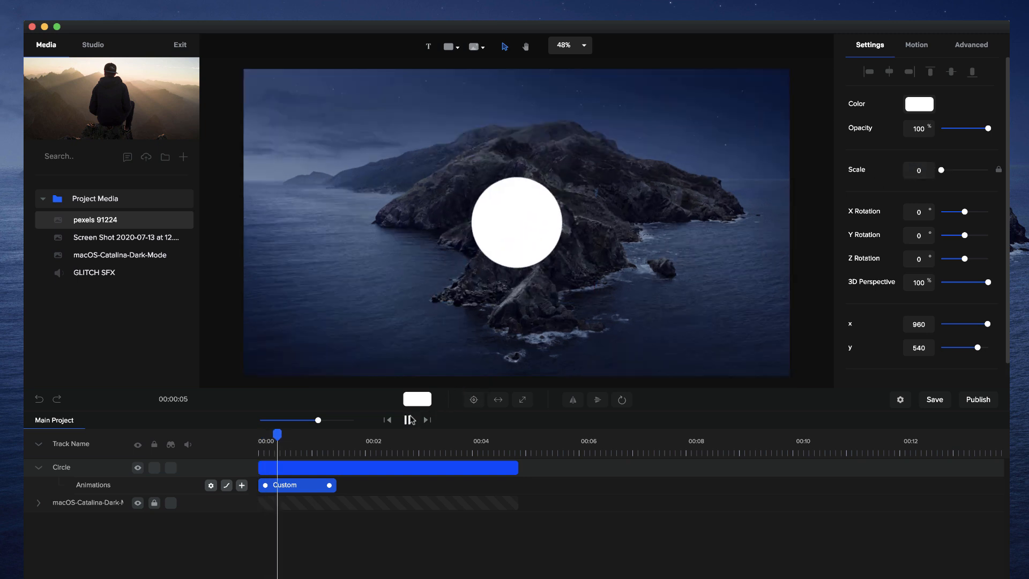
{"action": "left_click_drag", "start_coordinate": [328, 485], "coordinate": [299, 484]}
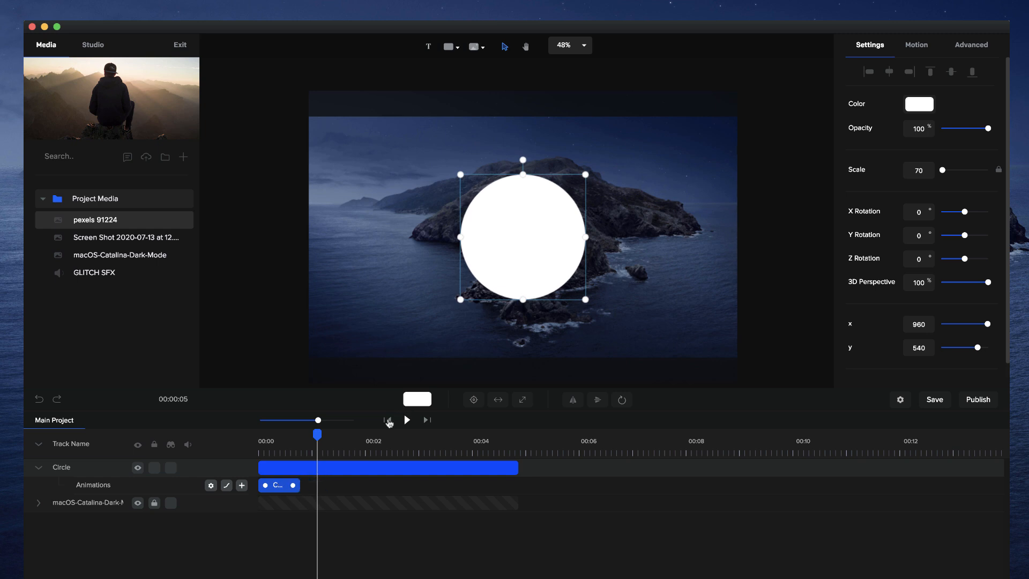
{"action": "left_click", "coordinate": [407, 420]}
{"action": "left_click", "coordinate": [407, 419]}
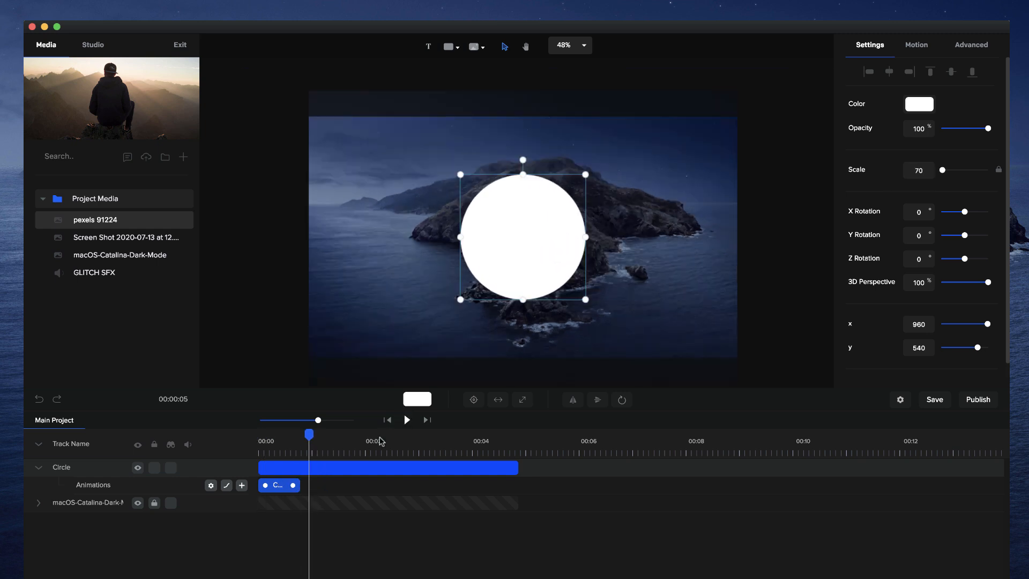
Duplicate the animated circle and mask the upper circle with the other one
{"action": "key", "text": "super+d"}
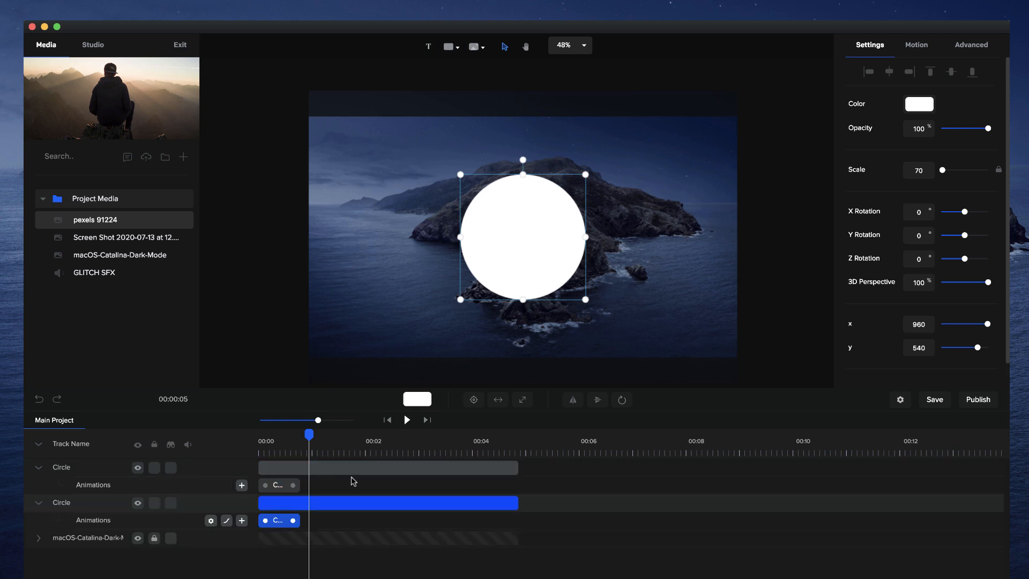
{"action": "left_click", "coordinate": [339, 467]}
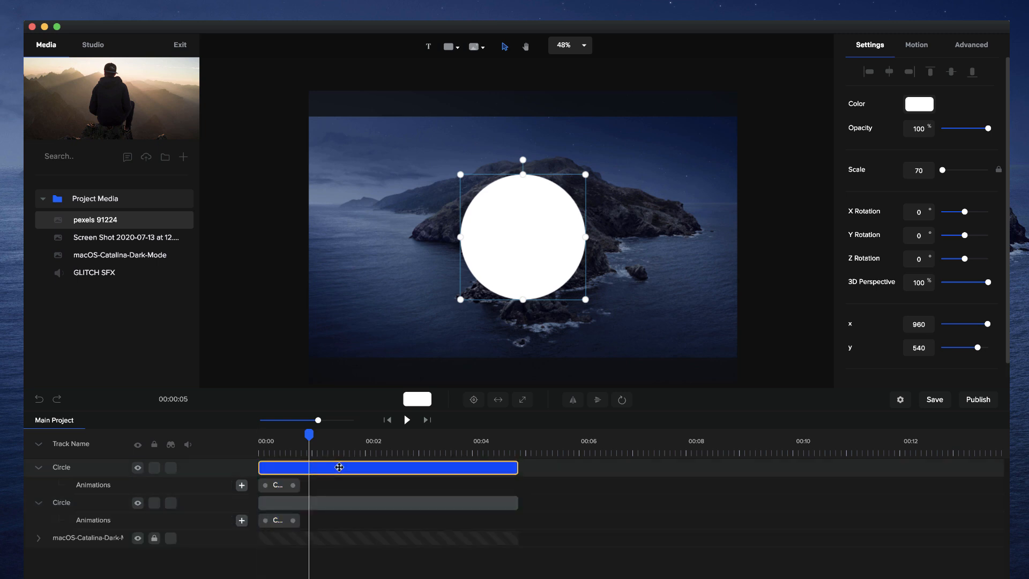
{"action": "right_click", "coordinate": [339, 467]}
{"action": "mouse_move", "coordinate": [380, 552]}
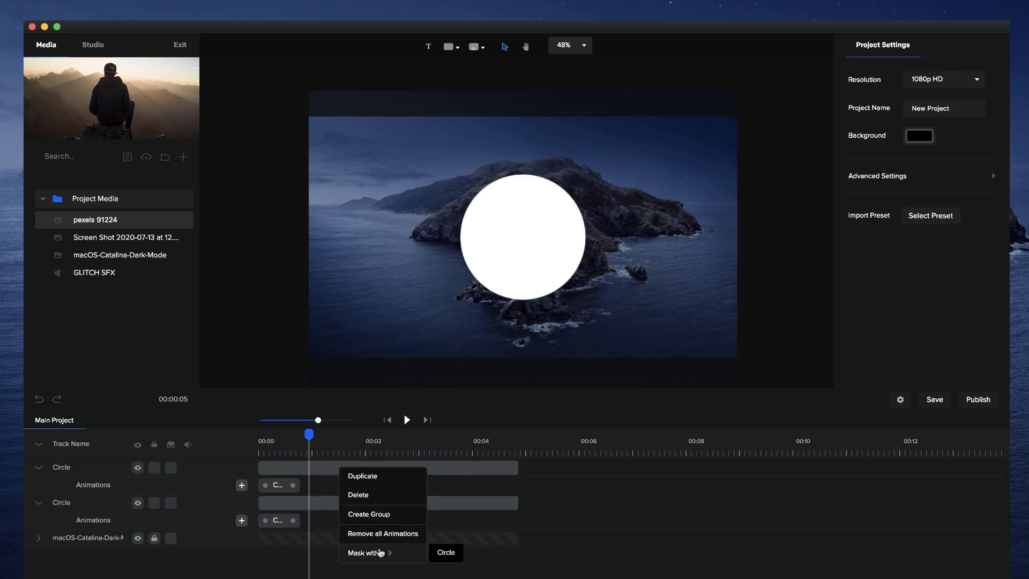
{"action": "left_click", "coordinate": [445, 552]}
Invert the circle's shape mask
{"action": "left_click", "coordinate": [282, 503]}
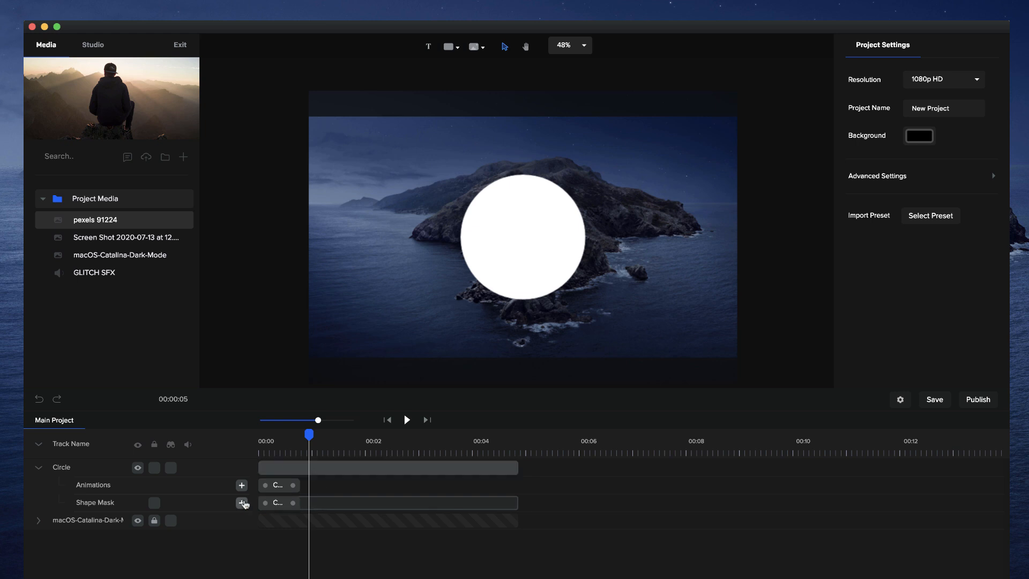
{"action": "left_click", "coordinate": [348, 507]}
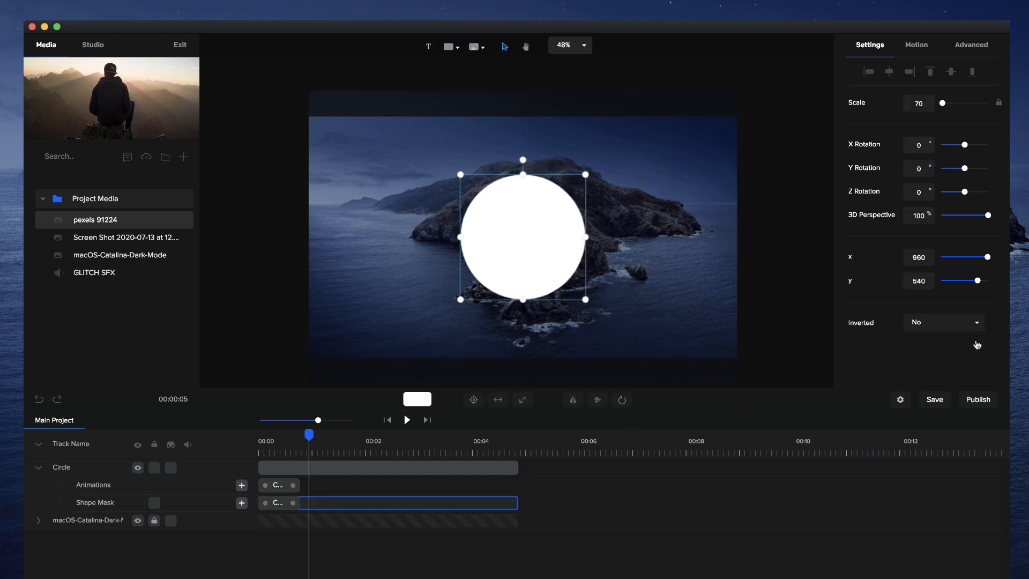
{"action": "left_click", "coordinate": [957, 328]}
{"action": "left_click", "coordinate": [951, 342]}
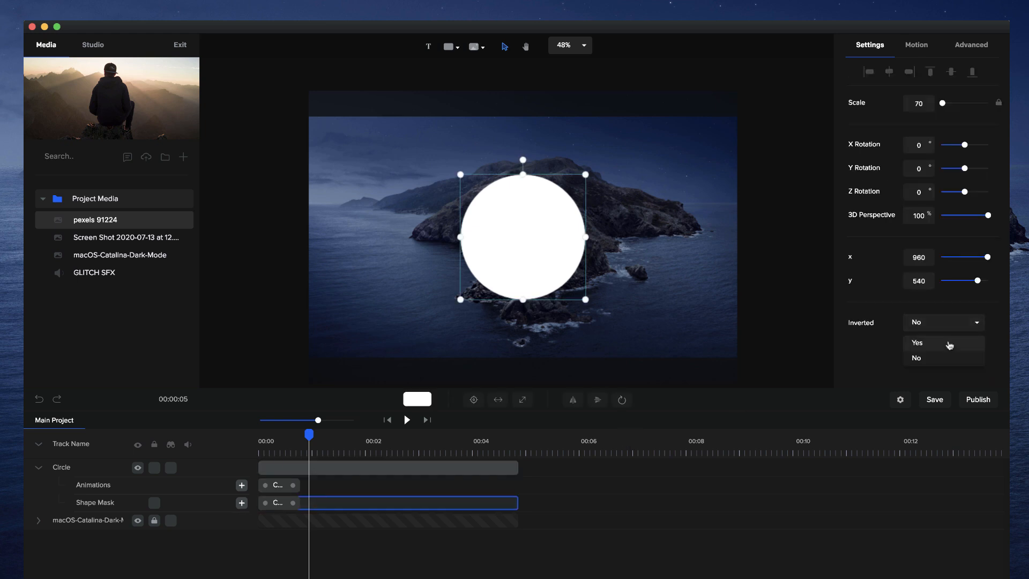
Delay the shape mask's scale animation by about half a second relative to the circle's animation and preview it from the start
{"action": "left_click", "coordinate": [284, 506]}
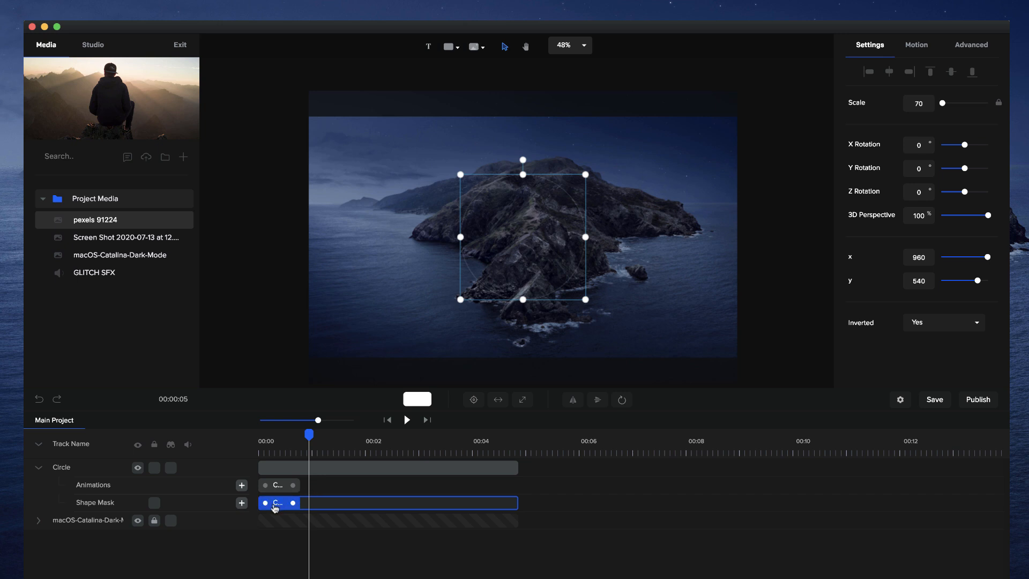
{"action": "left_click_drag", "start_coordinate": [274, 508], "coordinate": [298, 506]}
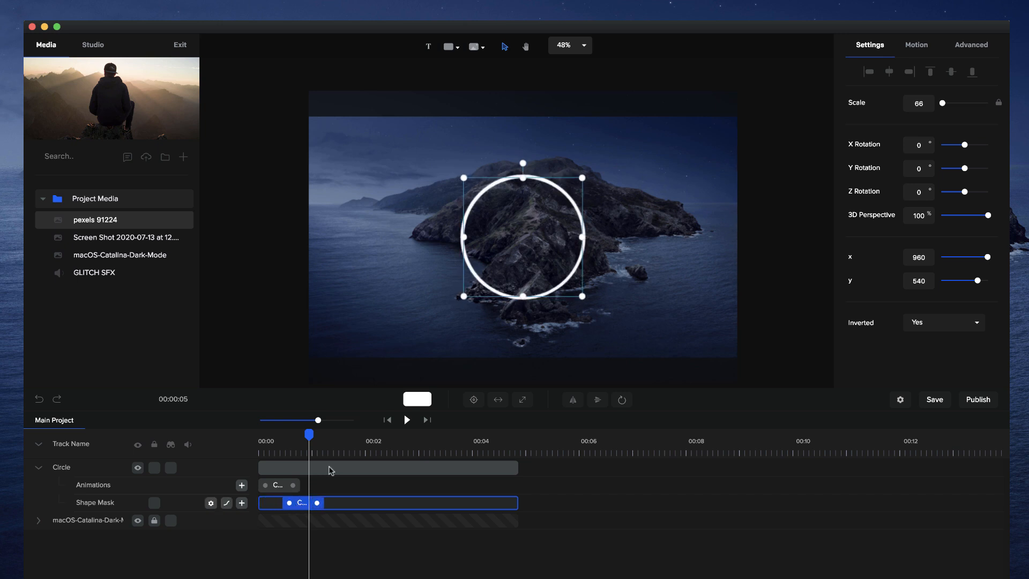
{"action": "left_click", "coordinate": [259, 441]}
{"action": "left_click_drag", "start_coordinate": [260, 440], "coordinate": [190, 436]}
{"action": "key", "text": "space"}
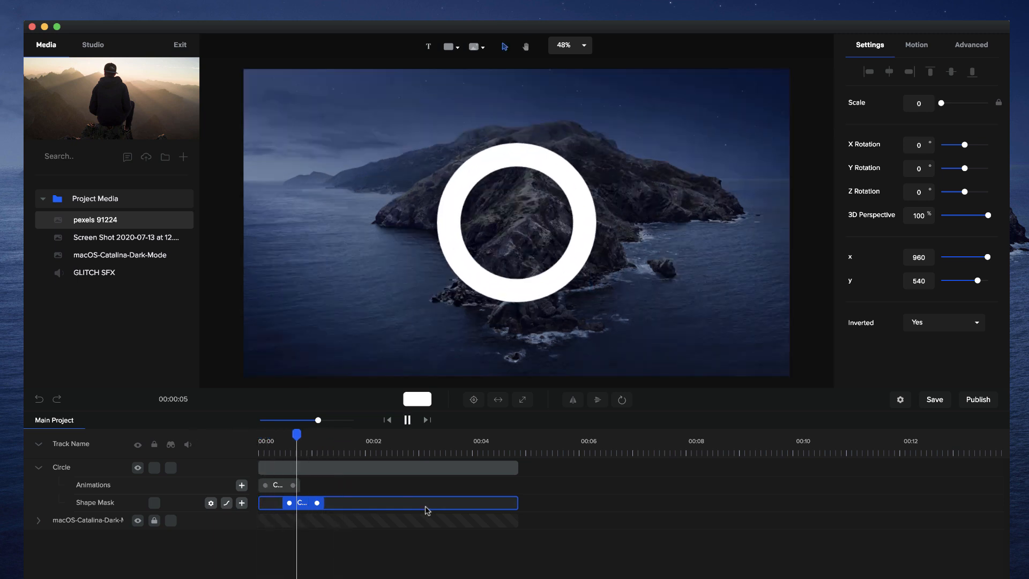
{"action": "key", "text": "space"}
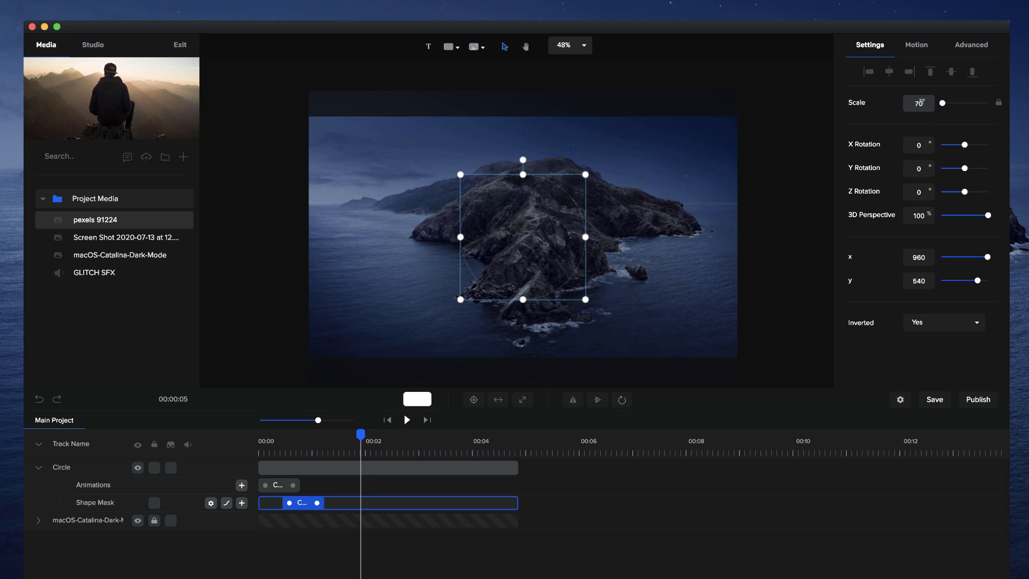
Set the shape mask's scale to 71 after its animation and preview the result from the start
{"action": "key", "text": "BackSpace"}
{"action": "type", "text": "0"}
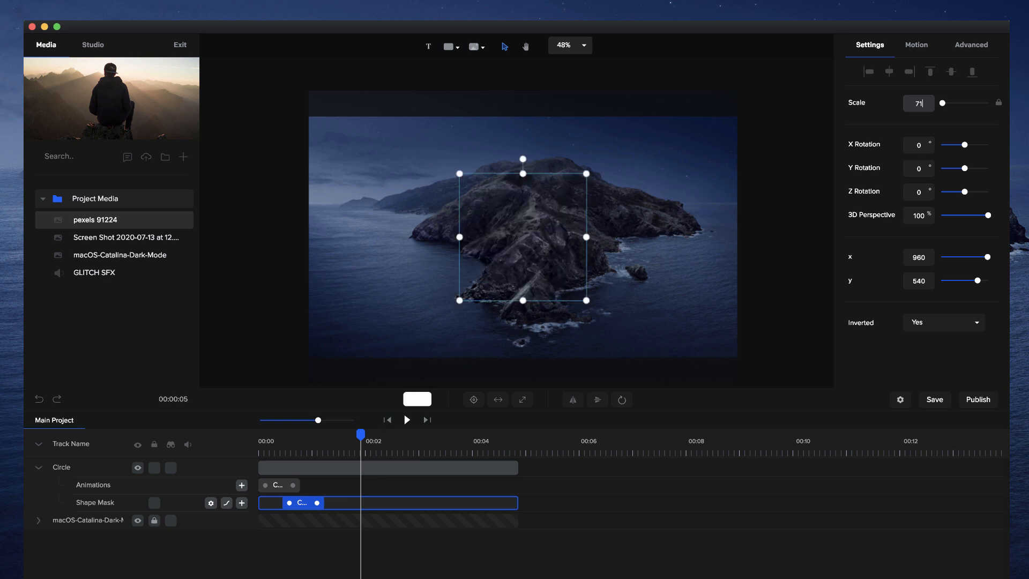
{"action": "left_click", "coordinate": [798, 149]}
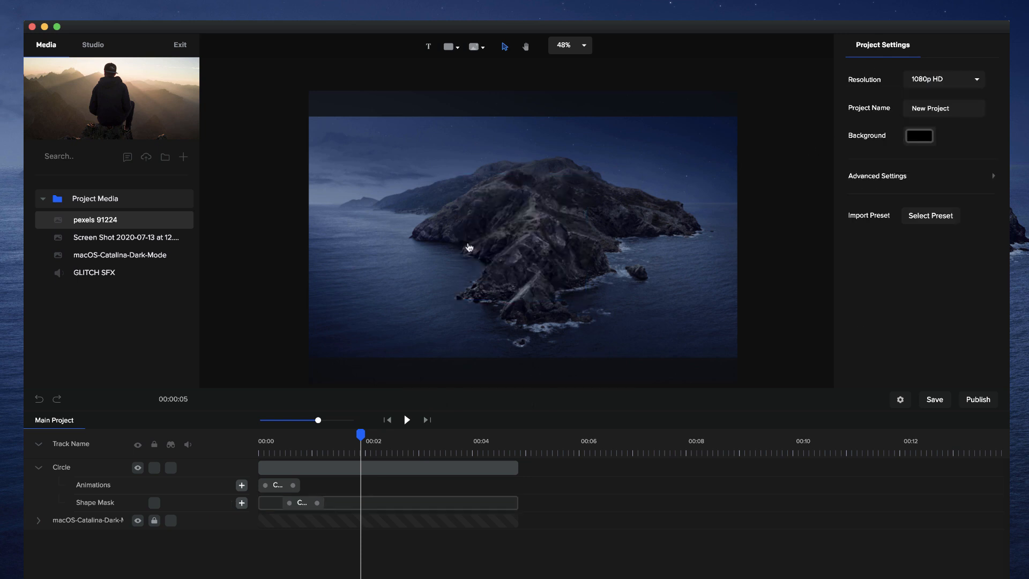
{"action": "left_click", "coordinate": [390, 421]}
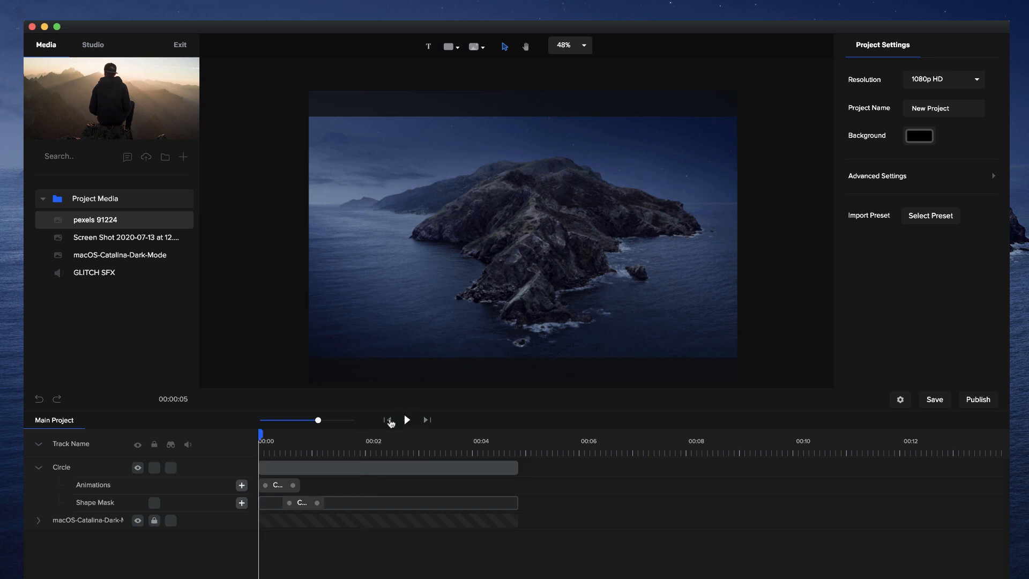
{"action": "left_click", "coordinate": [406, 420]}
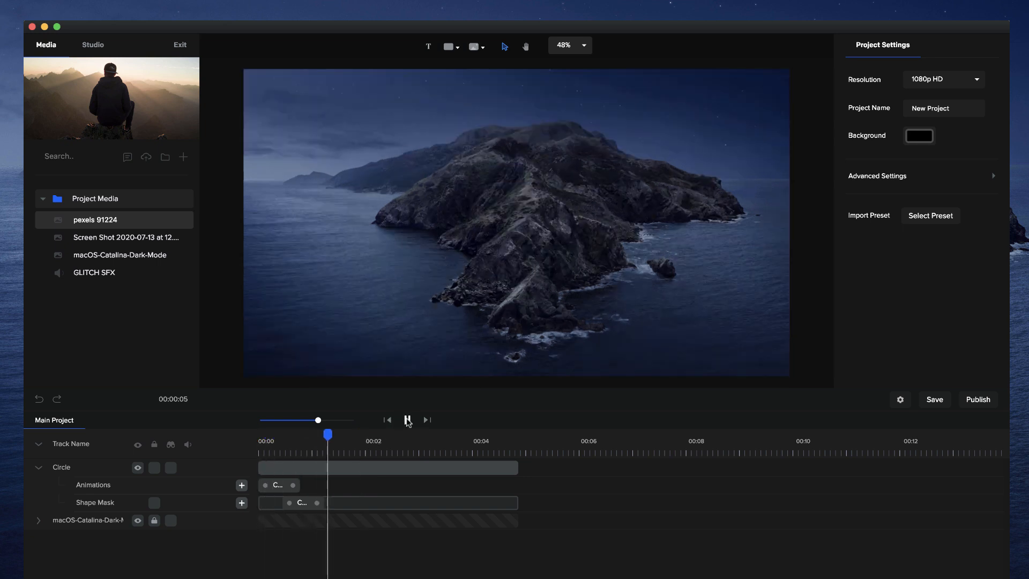
Shorten the scale animations of the circle and its shape mask, and move the mask's animation slightly earlier
{"action": "left_click", "coordinate": [293, 486]}
{"action": "mouse_move", "coordinate": [293, 486]}
{"action": "left_mouse_down"}
{"action": "mouse_move", "coordinate": [291, 503]}
{"action": "mouse_move", "coordinate": [302, 503]}
{"action": "left_mouse_up"}
{"action": "left_click", "coordinate": [296, 502]}
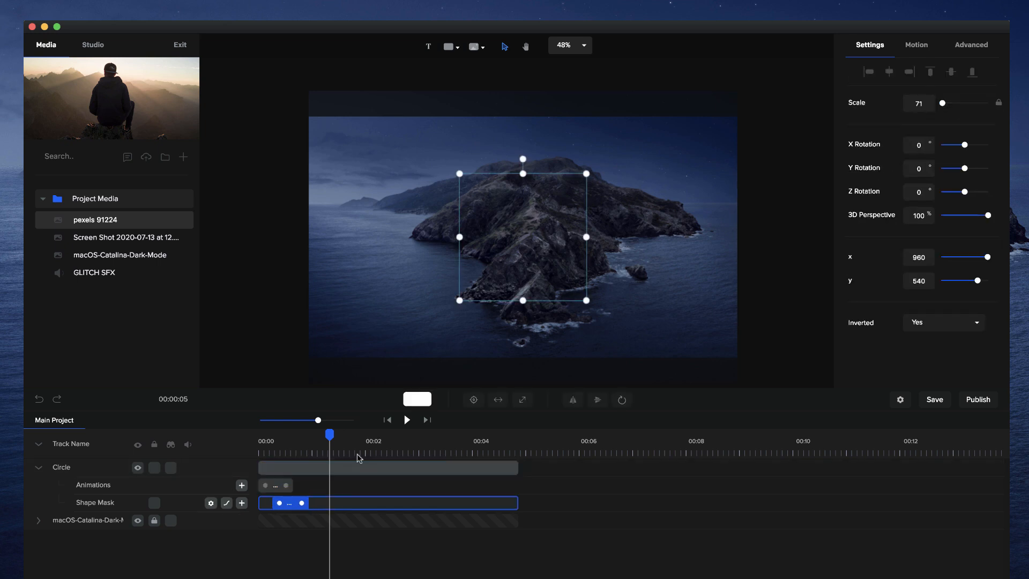
Preview the ring burst animation from the start of the timeline and stop playback once the ring has vanished
{"action": "left_click", "coordinate": [388, 419]}
{"action": "left_click", "coordinate": [407, 419]}
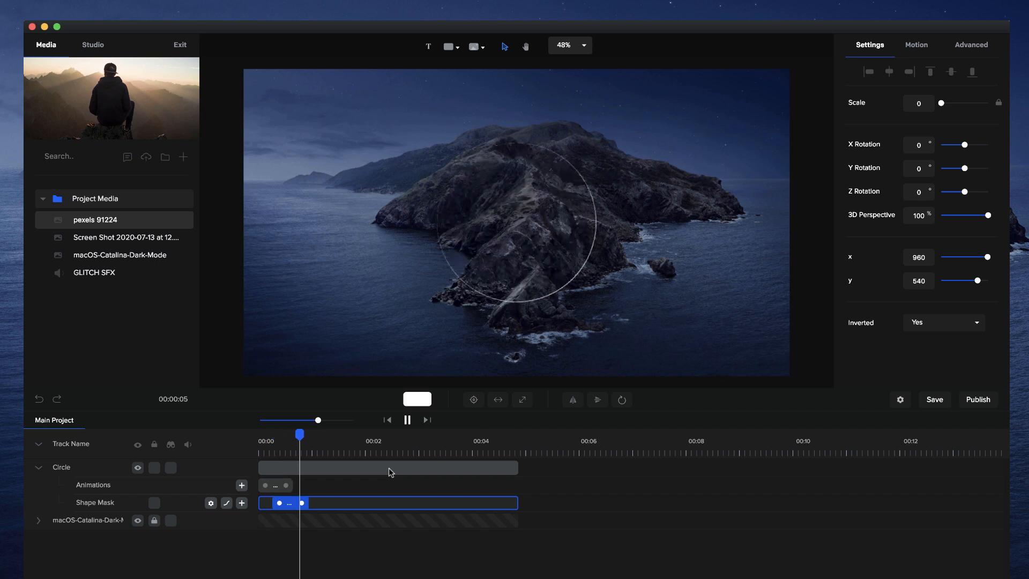
{"action": "key", "text": "space"}
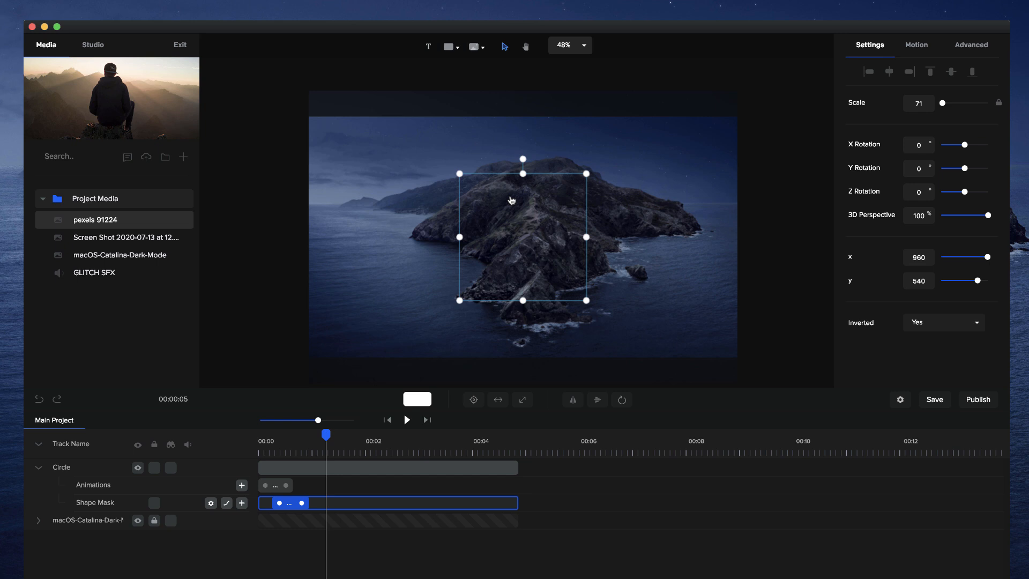
Open the stock media library to view its Pexels wallpaper images, and close it without adding anything
{"action": "left_click", "coordinate": [146, 157]}
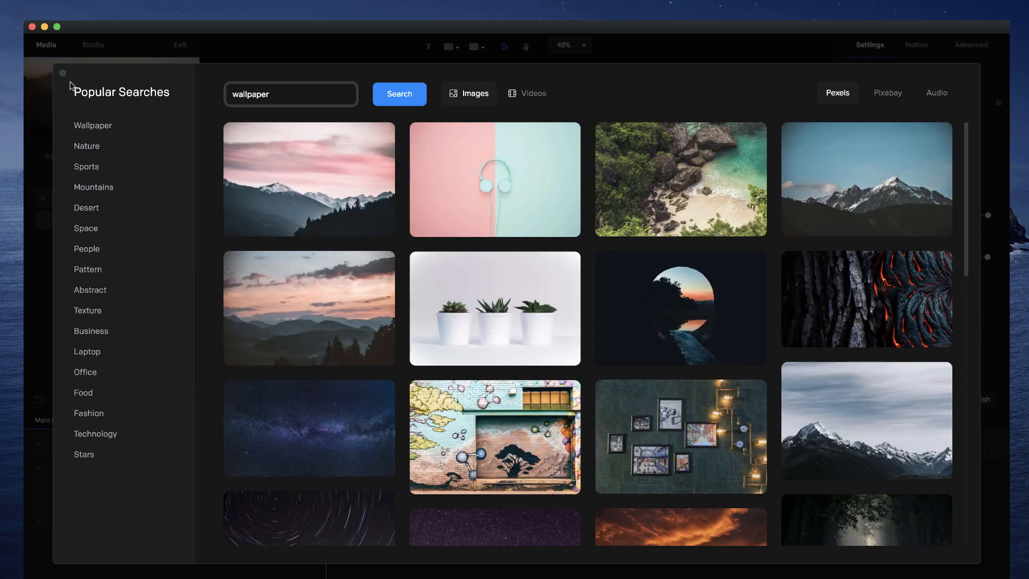
{"action": "left_click", "coordinate": [63, 74]}
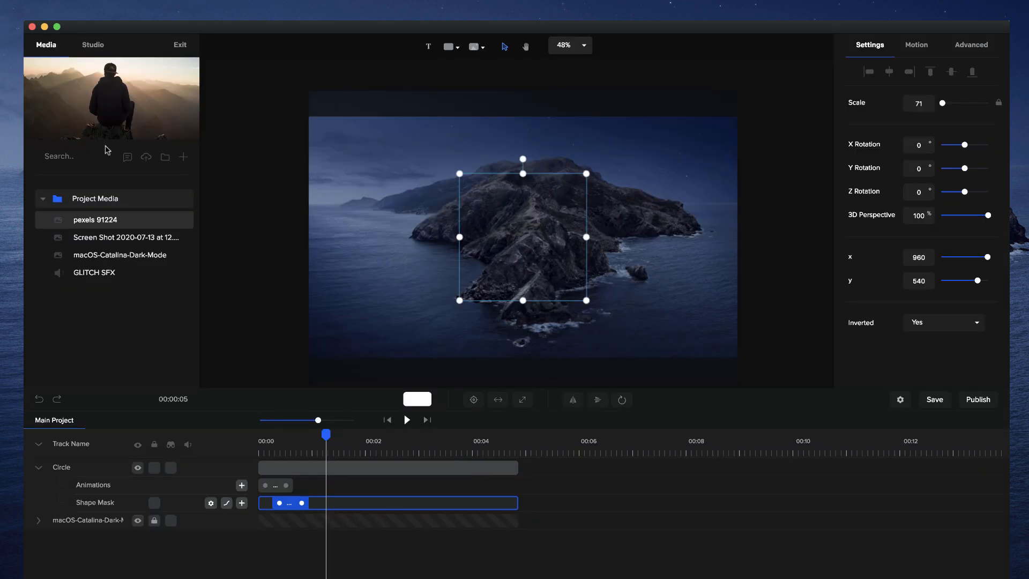
Open the Text to Speech tool, look through its available languages, and close it without generating a voice-over
{"action": "left_click", "coordinate": [127, 157]}
{"action": "left_click", "coordinate": [303, 211]}
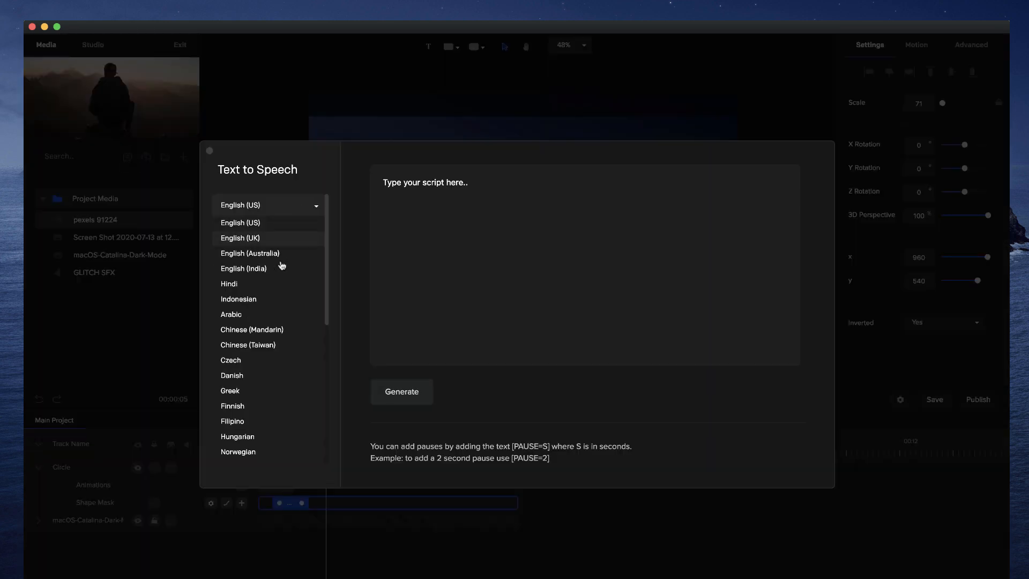
{"action": "scroll", "coordinate": [282, 270], "scroll_direction": "down", "scroll_amount": 5}
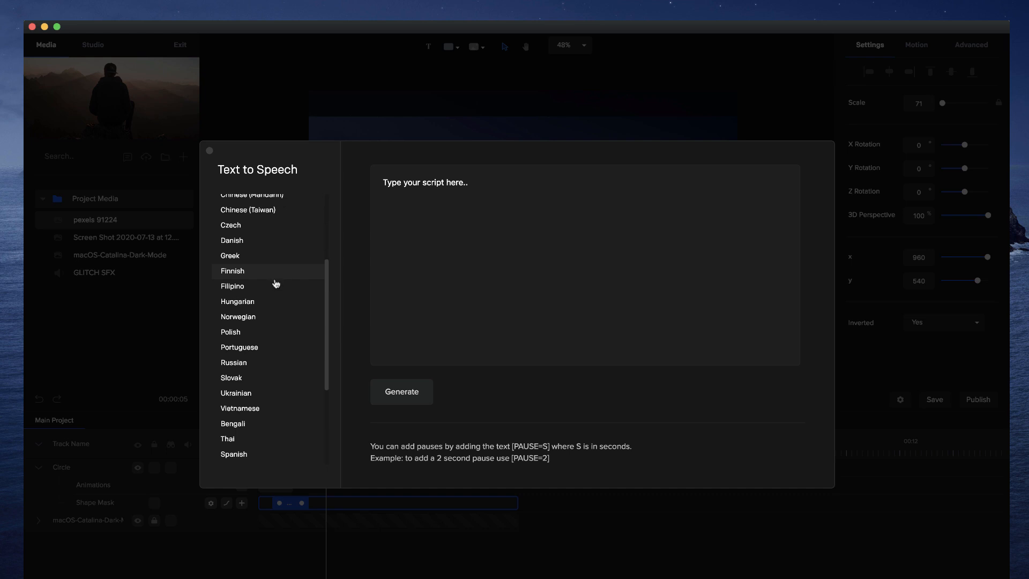
{"action": "scroll", "coordinate": [274, 287], "scroll_direction": "down", "scroll_amount": 3}
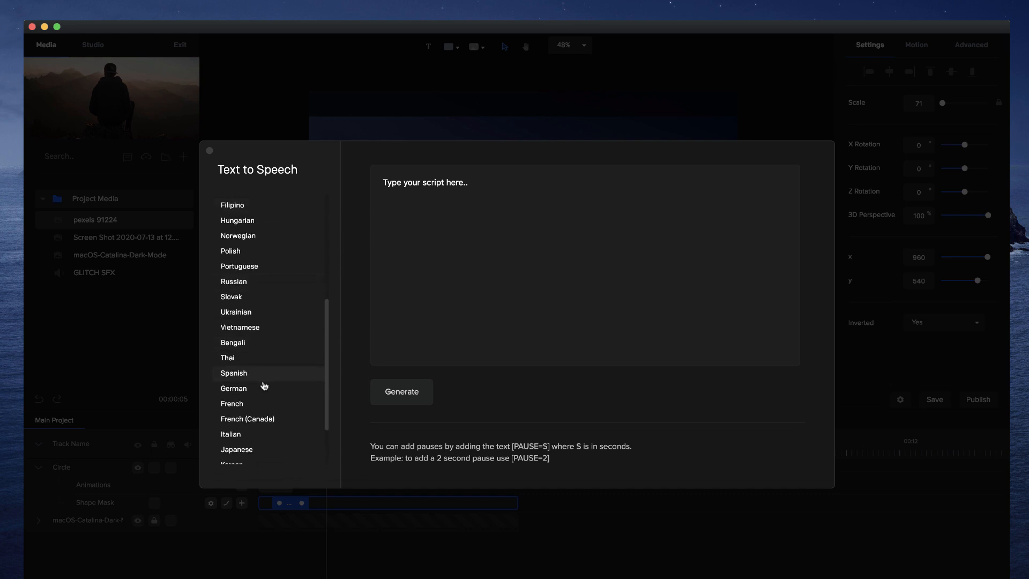
{"action": "scroll", "coordinate": [264, 386], "scroll_direction": "down", "scroll_amount": 4}
{"action": "scroll", "coordinate": [272, 218], "scroll_direction": "up", "scroll_amount": 10}
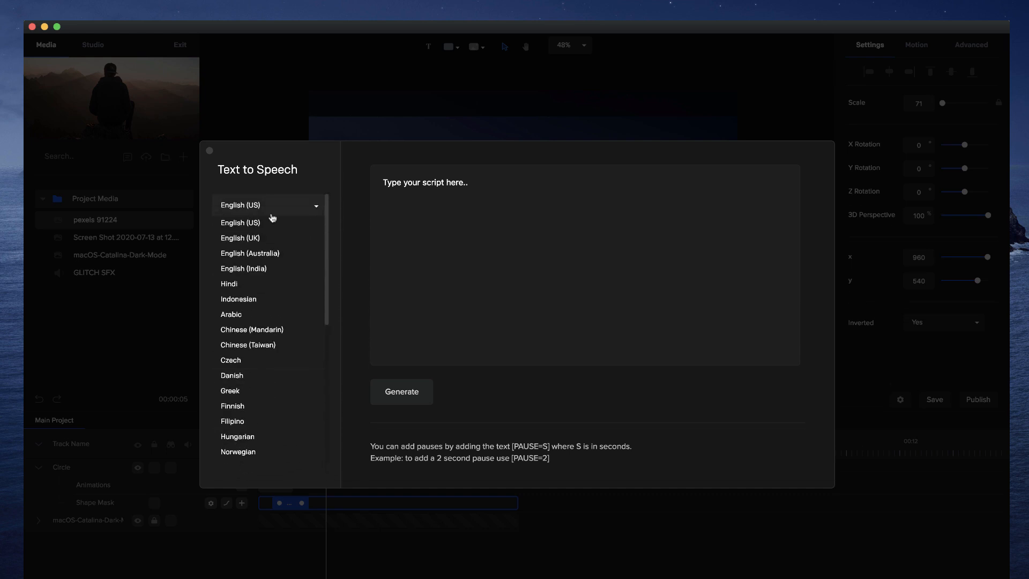
{"action": "left_click", "coordinate": [211, 157]}
{"action": "left_click", "coordinate": [210, 151]}
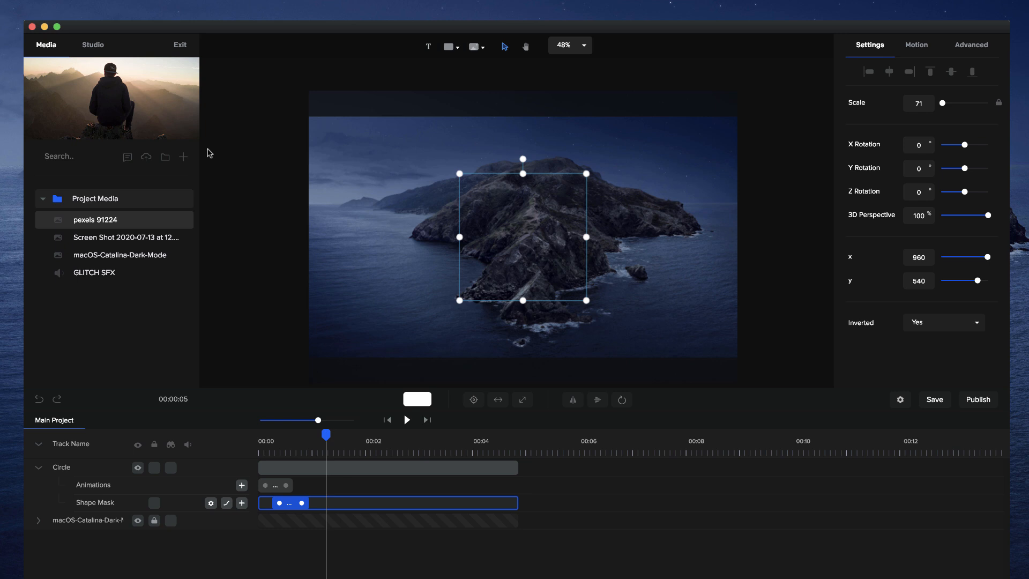